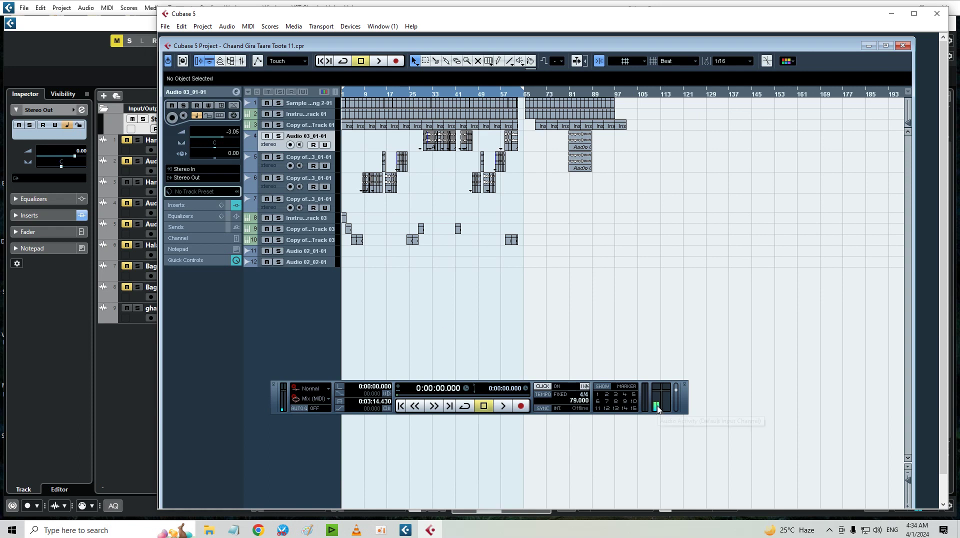
- Open the VST Connections of the Cubase 5 project and check the device ports of the output and input buses
left_click(406, 529)
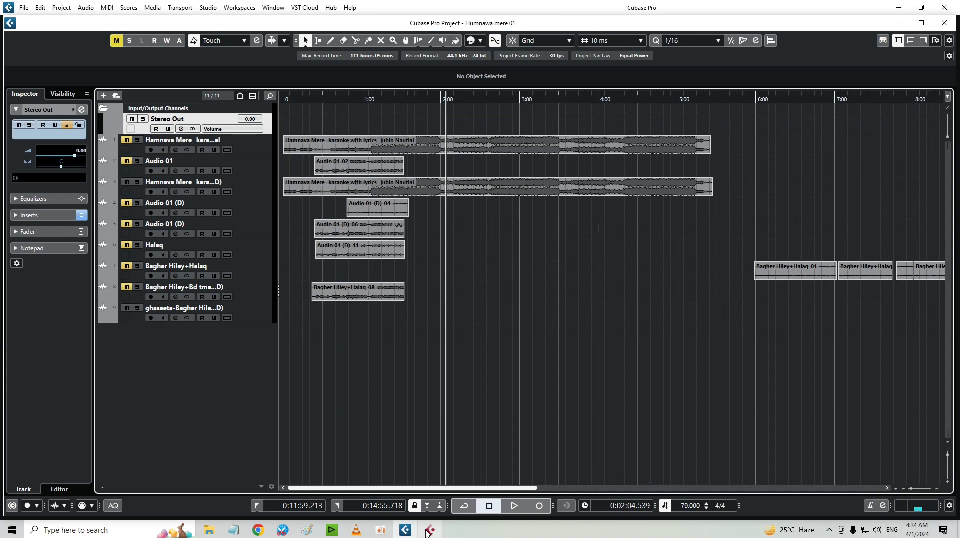
left_click(429, 530)
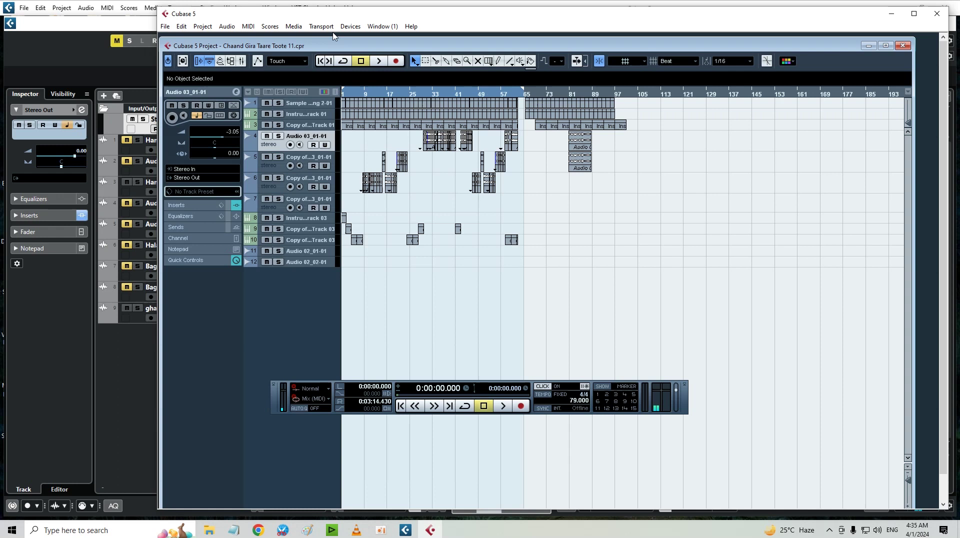
left_click(351, 27)
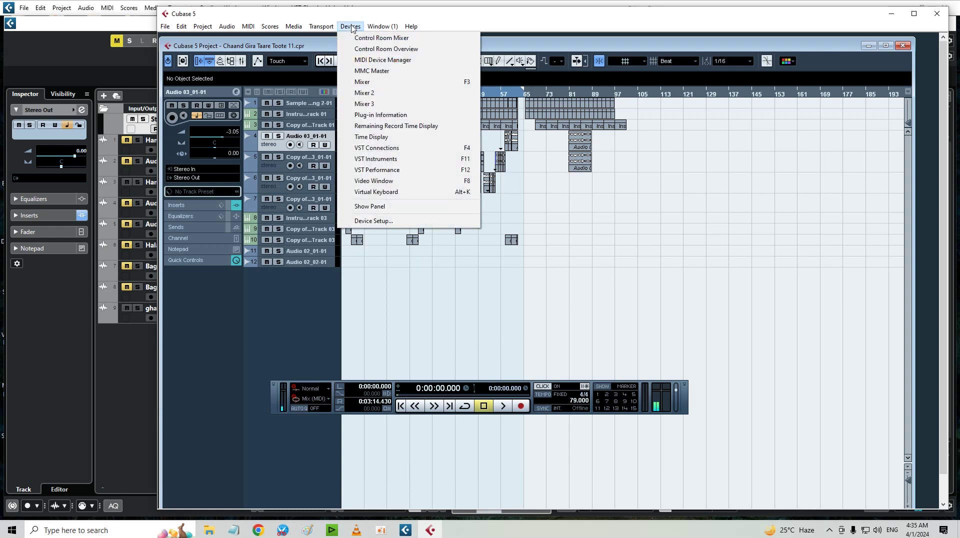
left_click(388, 151)
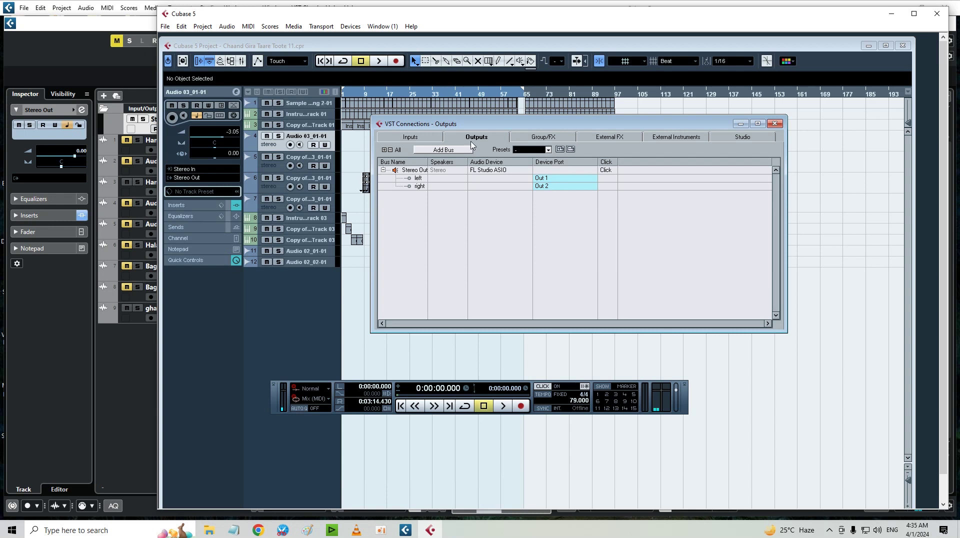
left_click(411, 138)
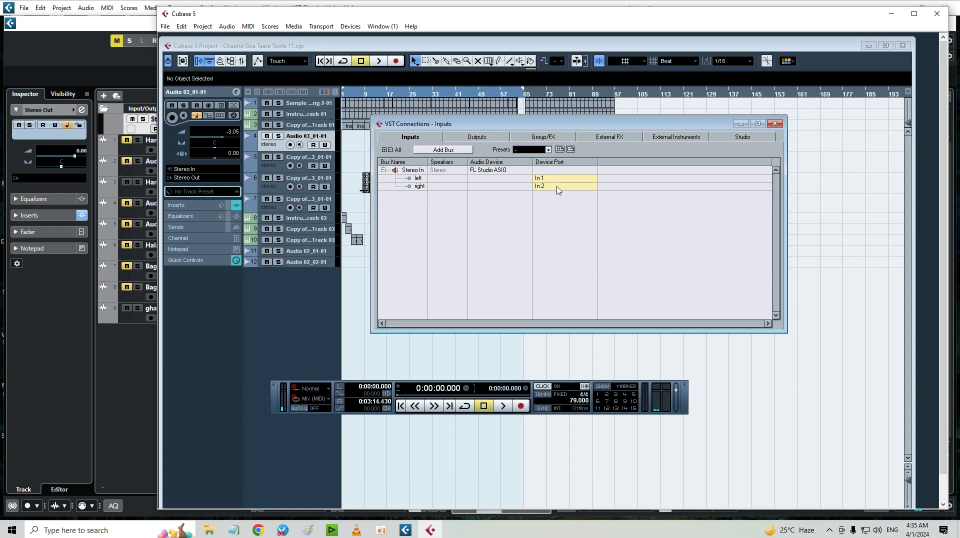
- Assign the Stereo Out bus's left channel to Out 1 and its right channel to Out 2 in the VST Connections
left_click(478, 138)
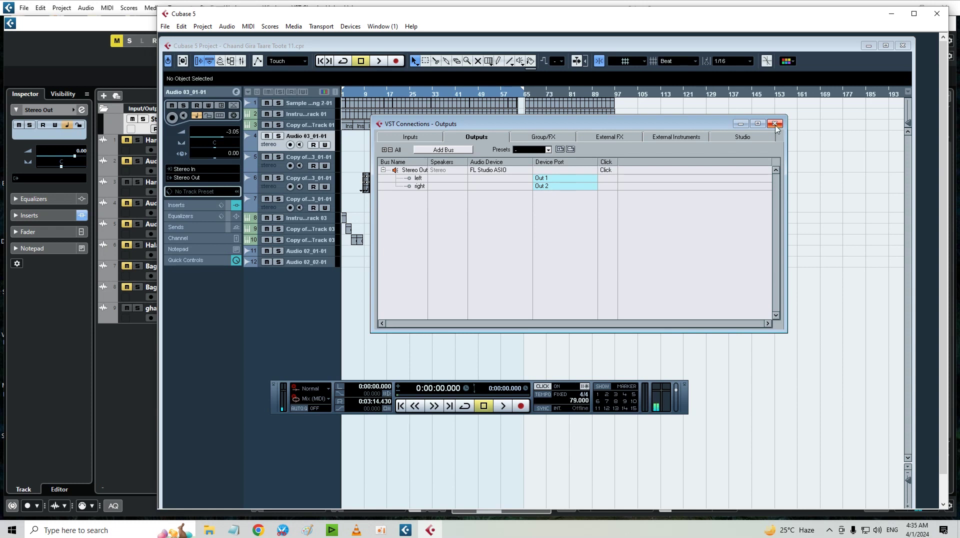
left_click(552, 179)
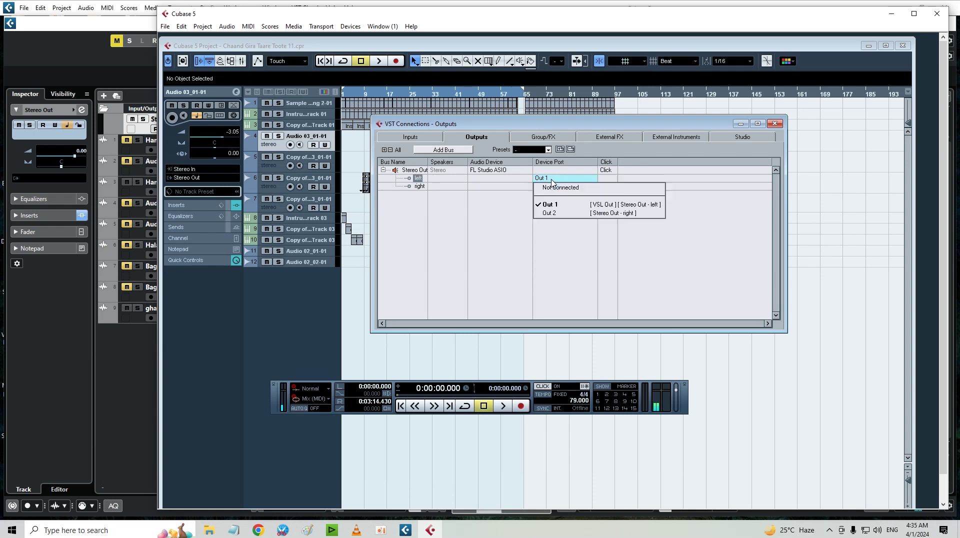
left_click(574, 205)
left_click(546, 186)
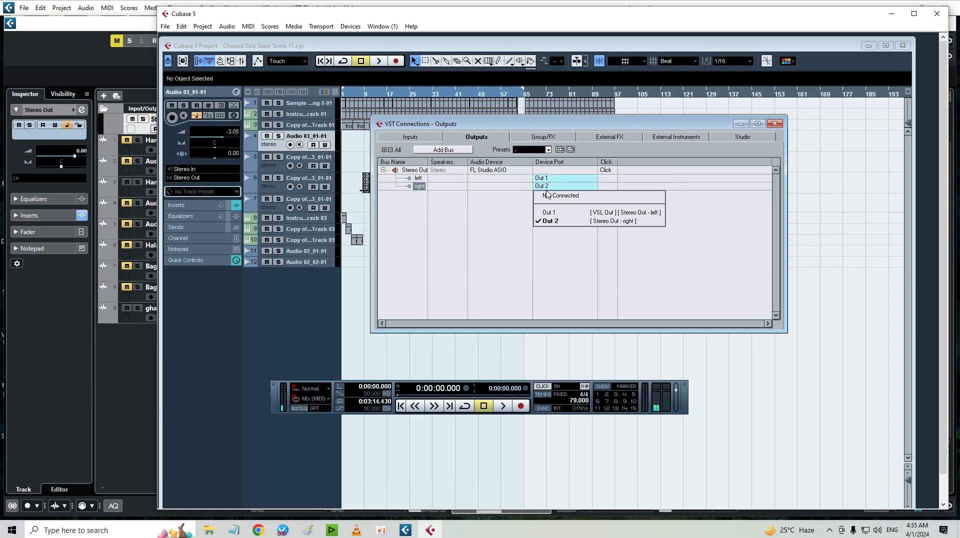
left_click(564, 226)
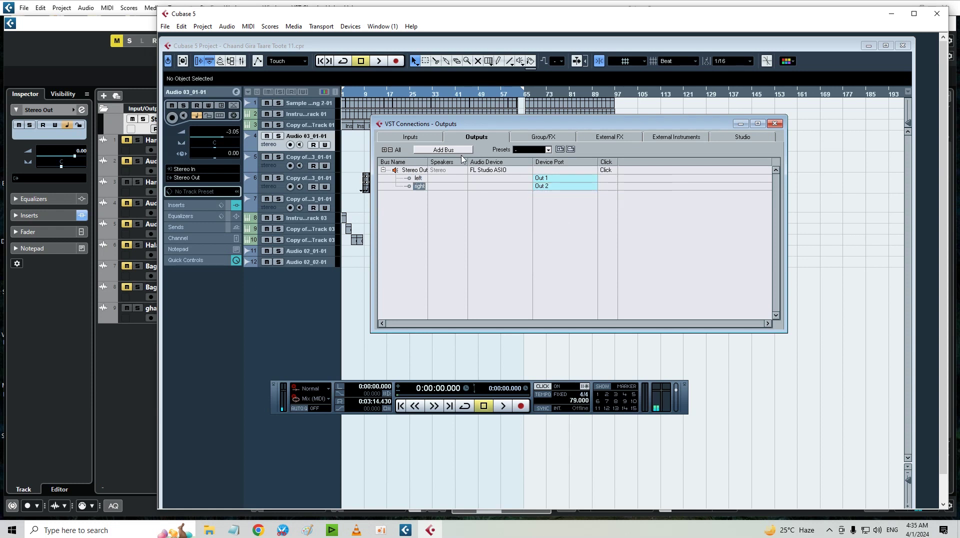
- Assign the Stereo In bus's left channel to In 1 and its right channel to In 2, and close the VST Connections
left_click(423, 138)
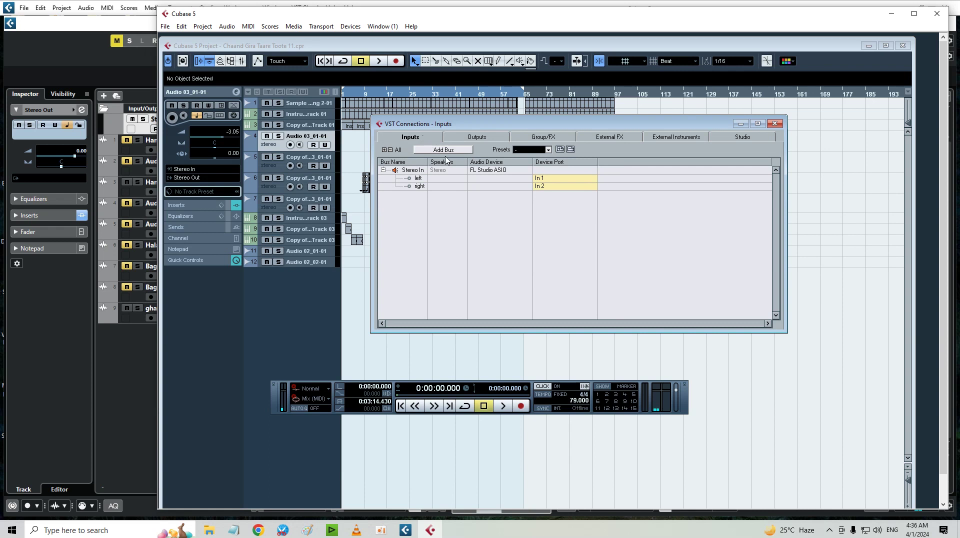
left_click(545, 179)
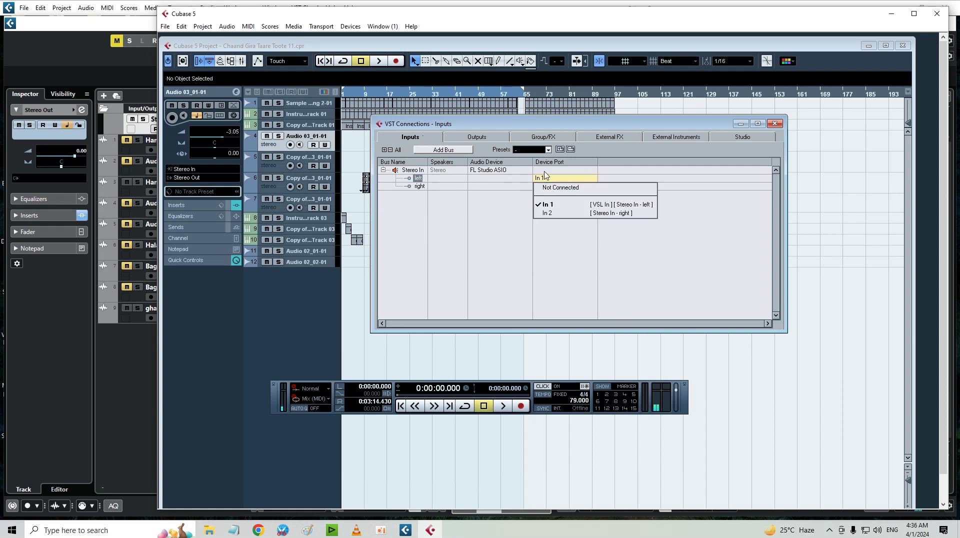
left_click(564, 205)
left_click(545, 187)
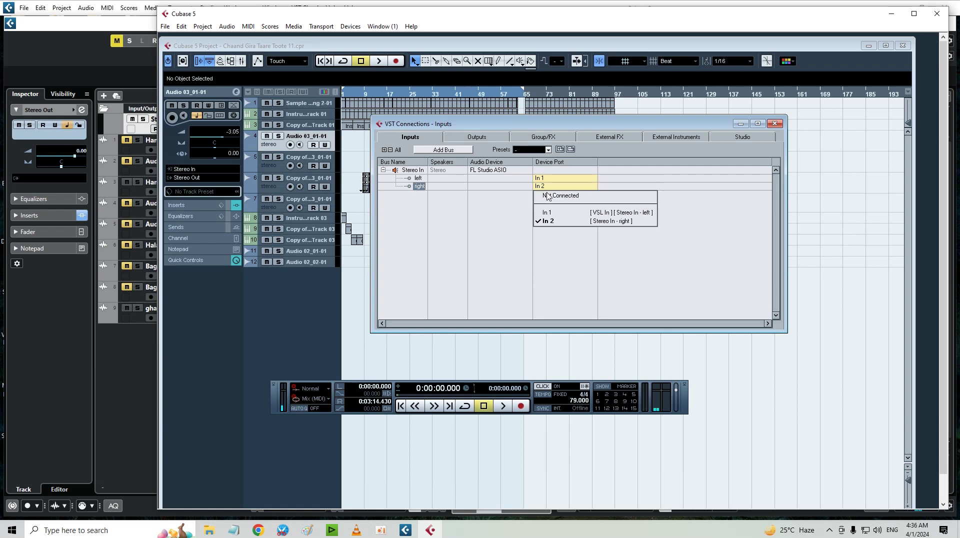
left_click(553, 216)
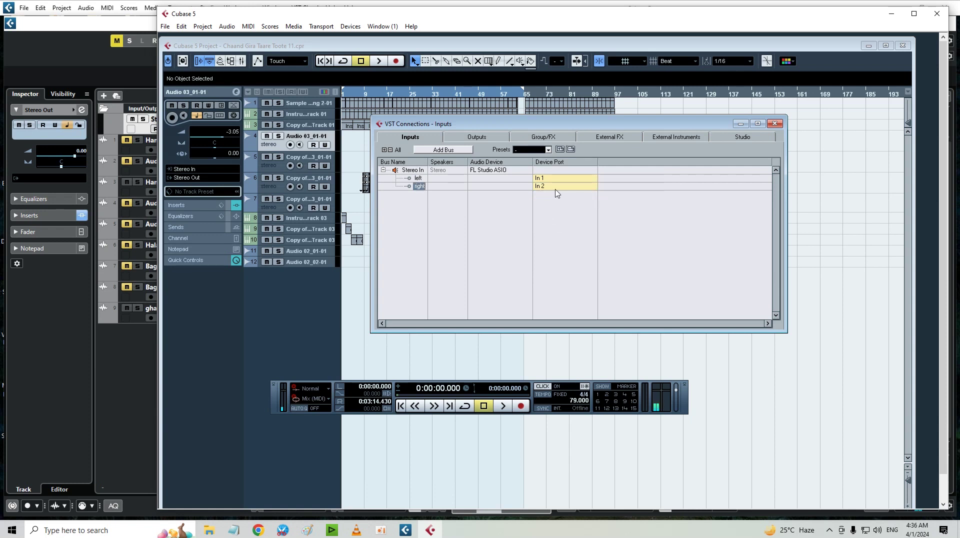
left_click(775, 124)
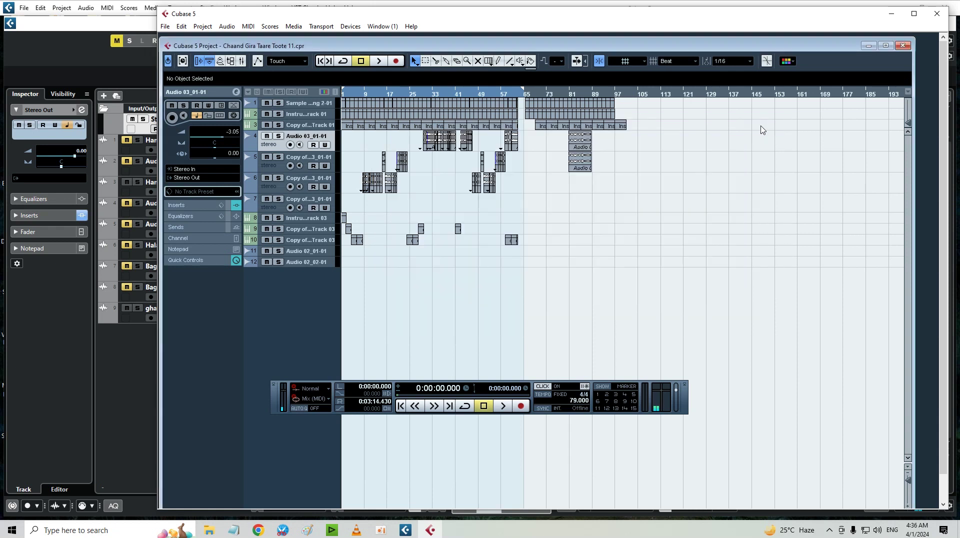
left_click(406, 530)
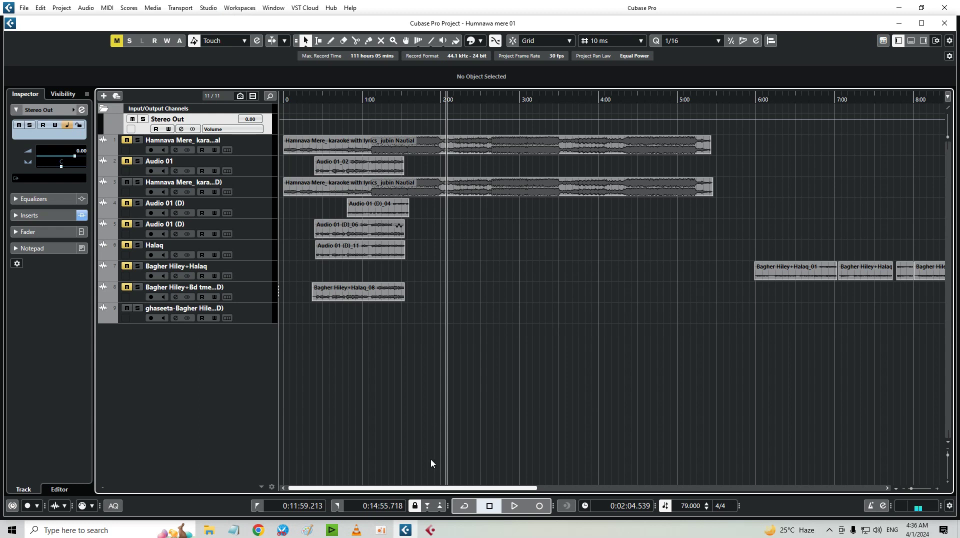
left_click(430, 530)
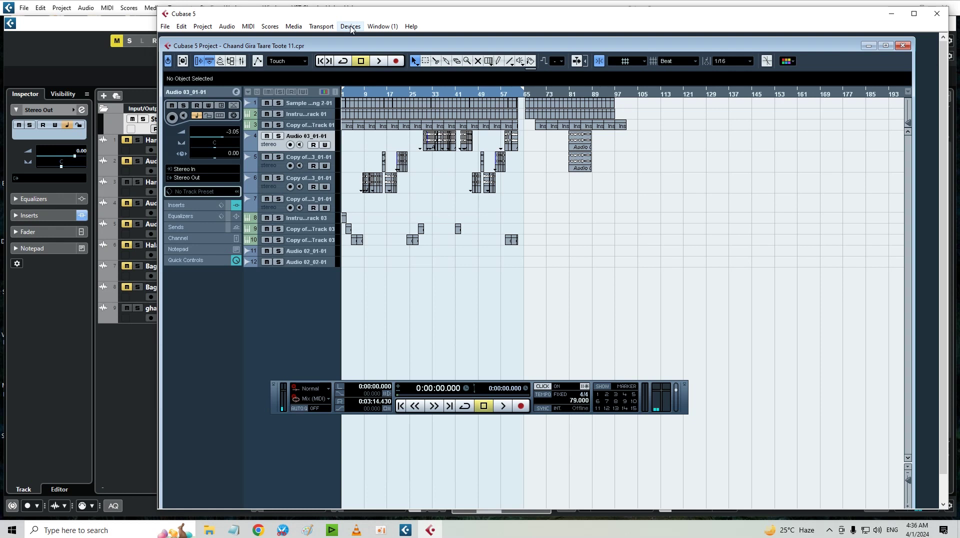
left_click(66, 56)
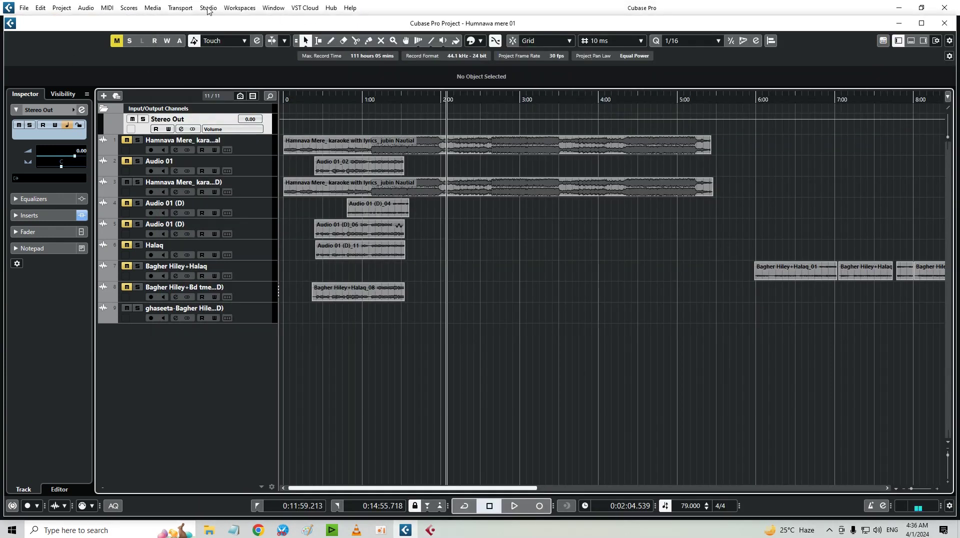
left_click(209, 9)
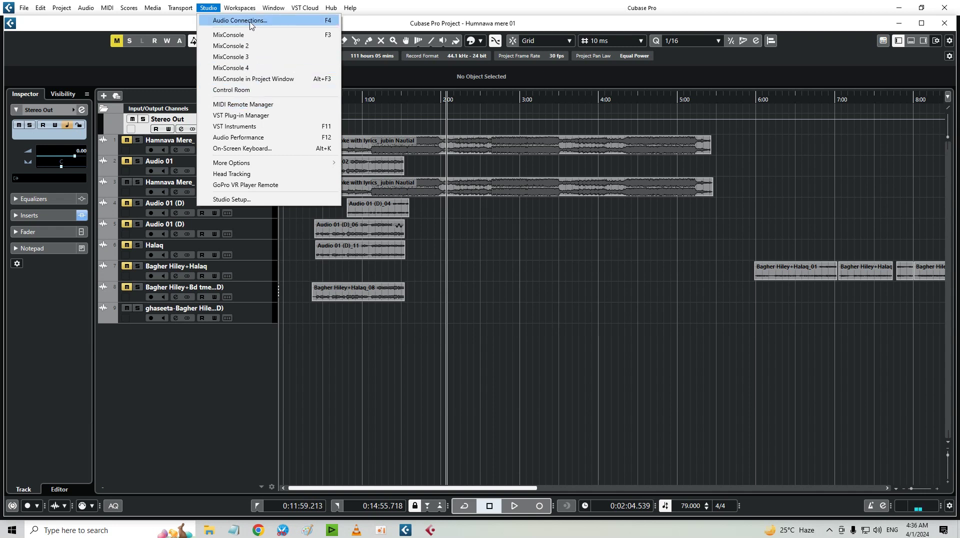
left_click(432, 533)
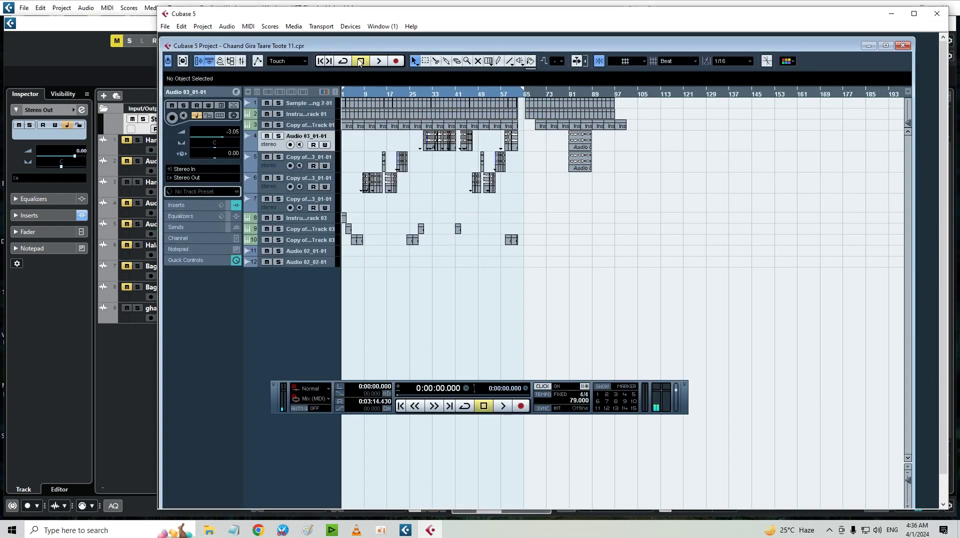
left_click(350, 28)
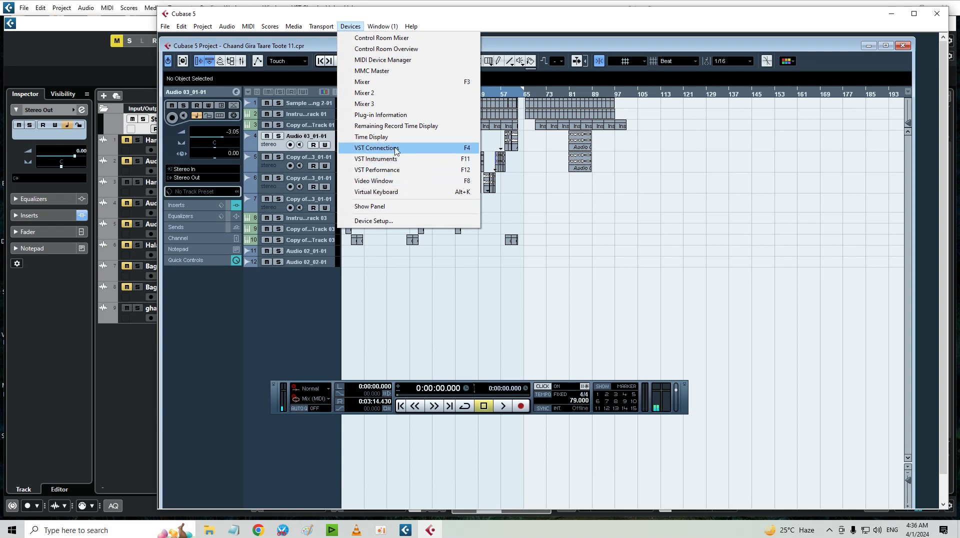
- Switch to Cubase Pro and, in its Audio Connections, assign the Stereo Out bus's left channel to Out 1
left_click(72, 42)
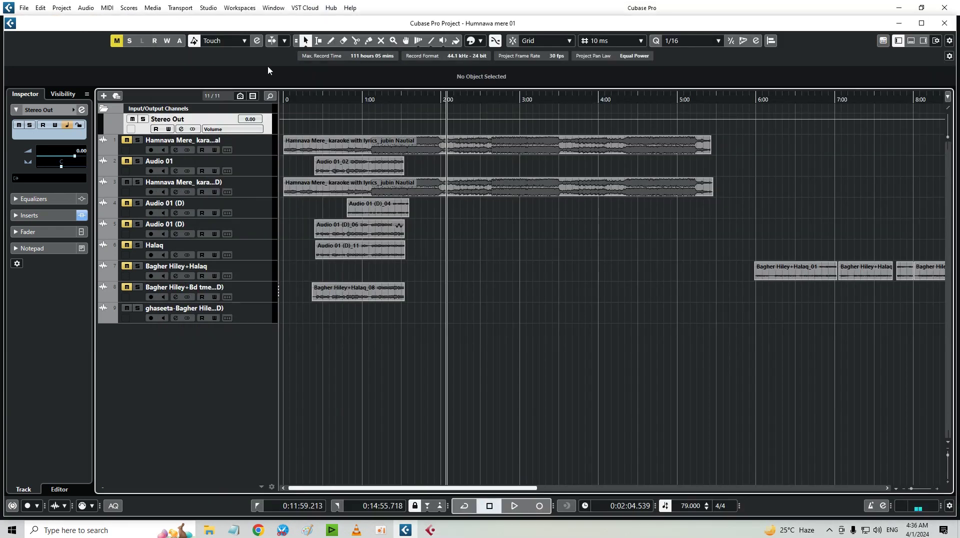
left_click(211, 8)
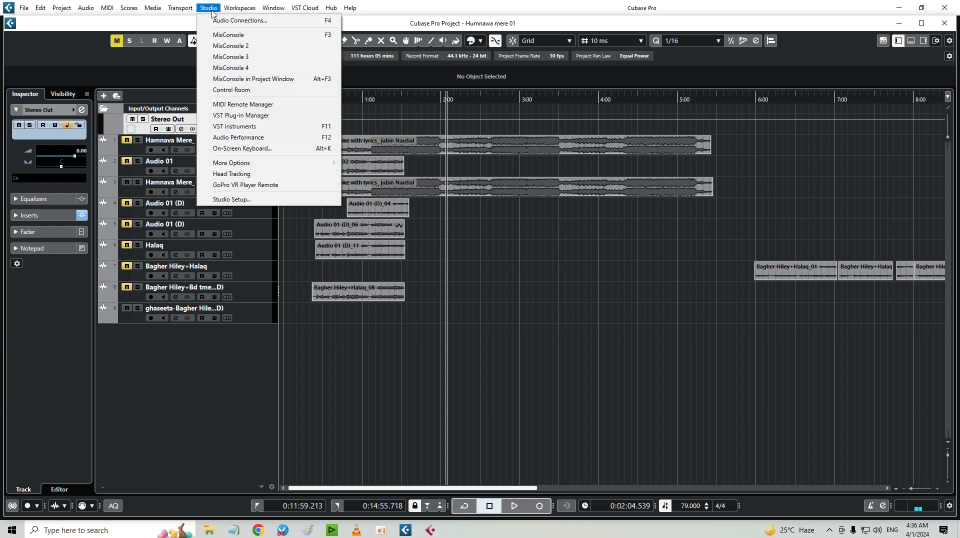
left_click(229, 22)
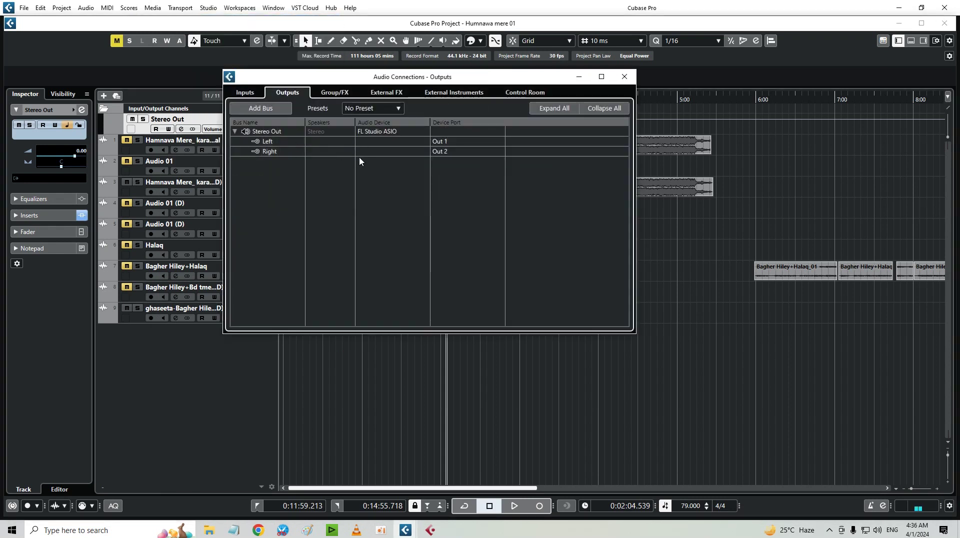
left_click(446, 143)
left_click(447, 170)
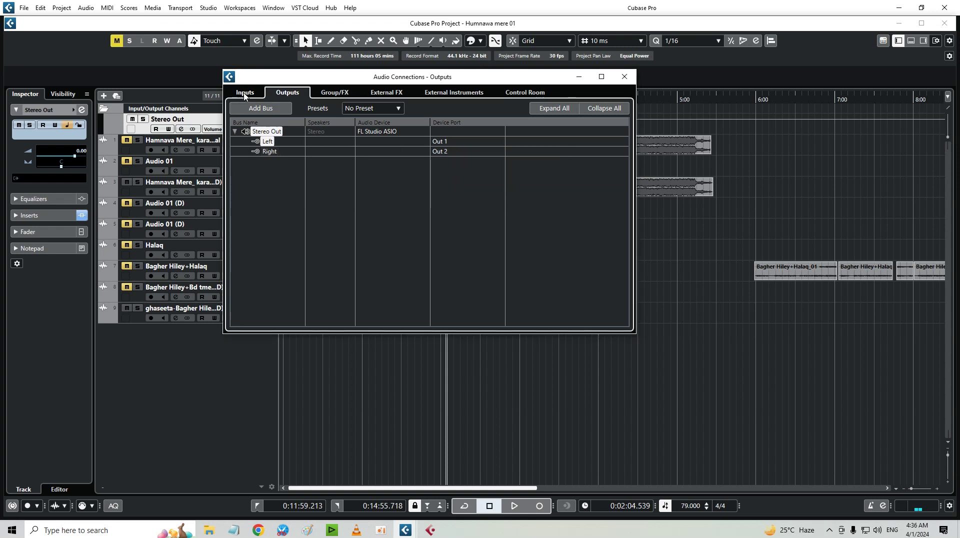
- Set the Stereo In bus's left channel to device port In 1 in the Audio Connections
left_click(245, 92)
left_click(434, 152)
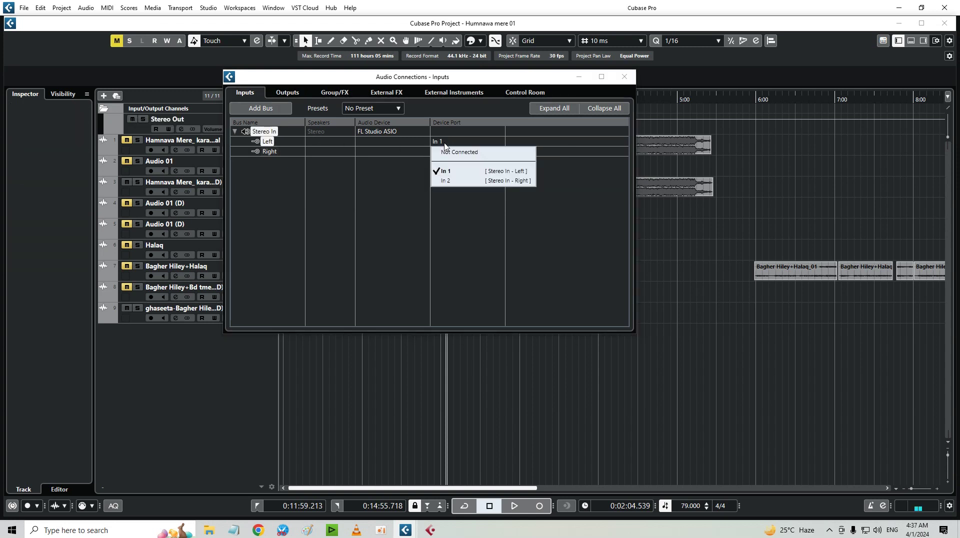
left_click(474, 181)
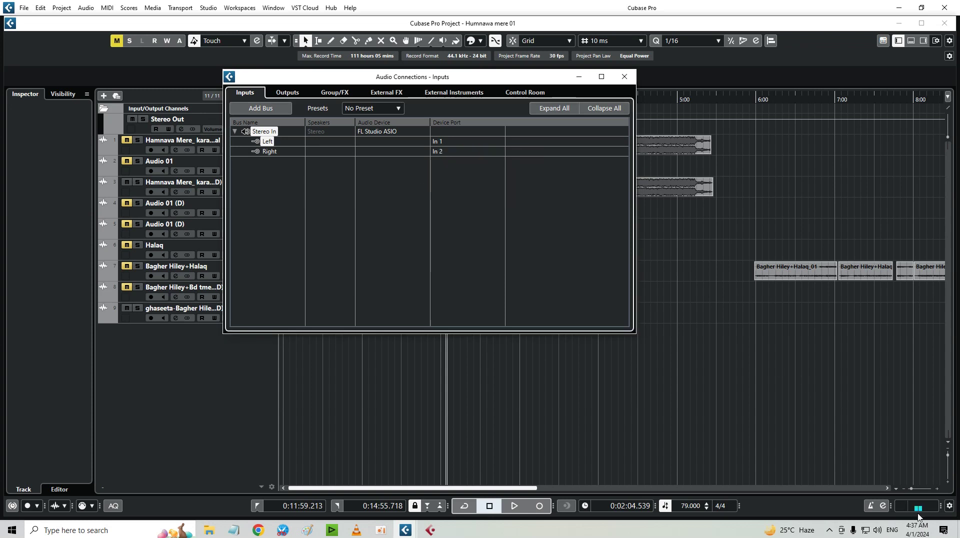
left_click(442, 143)
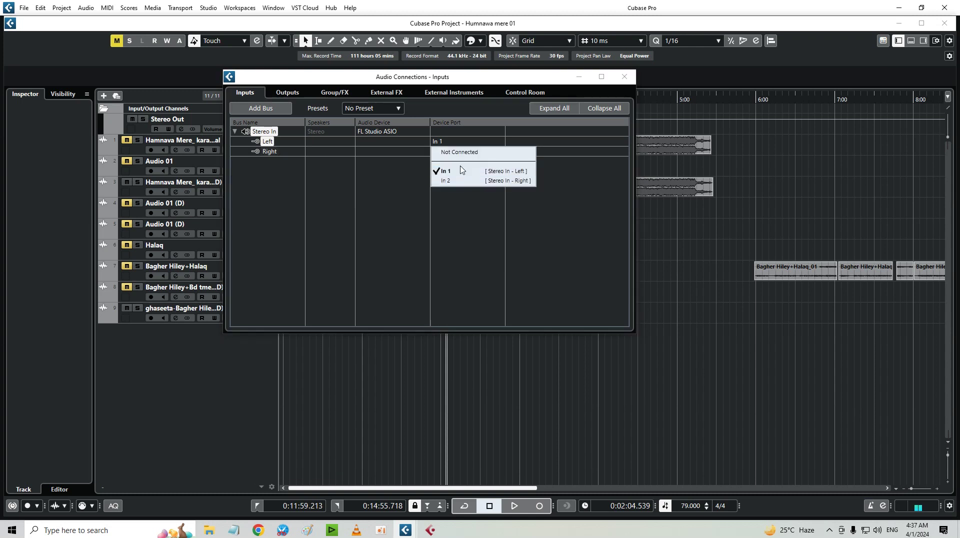
left_click(467, 138)
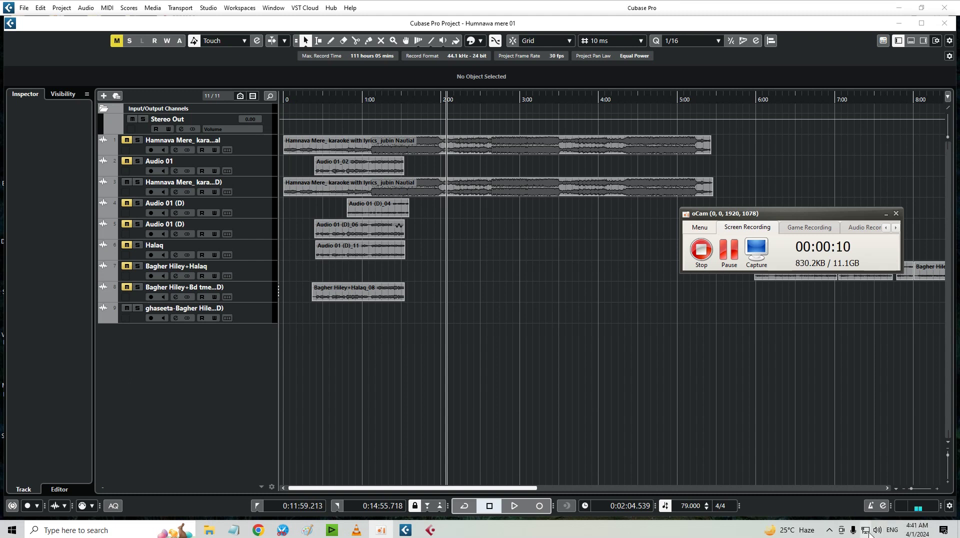
- Open the Windows sound settings and choose Speakers (Realtek High Definition Audio) as the output device
right_click(877, 531)
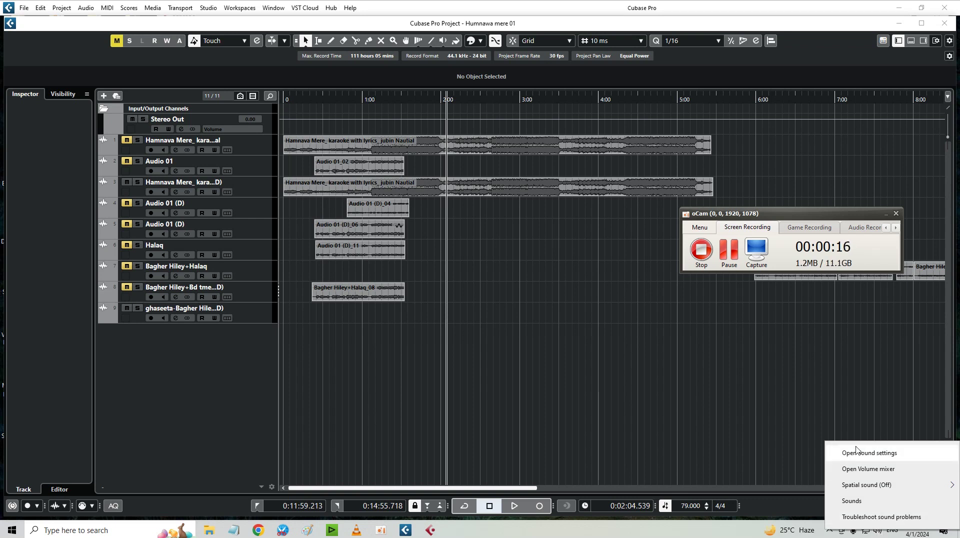
left_click(868, 457)
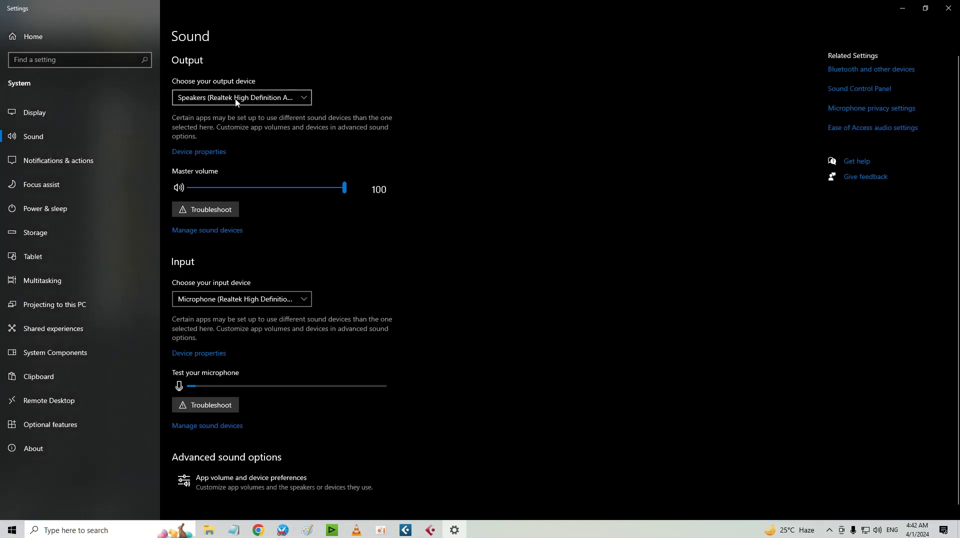
left_click(302, 101)
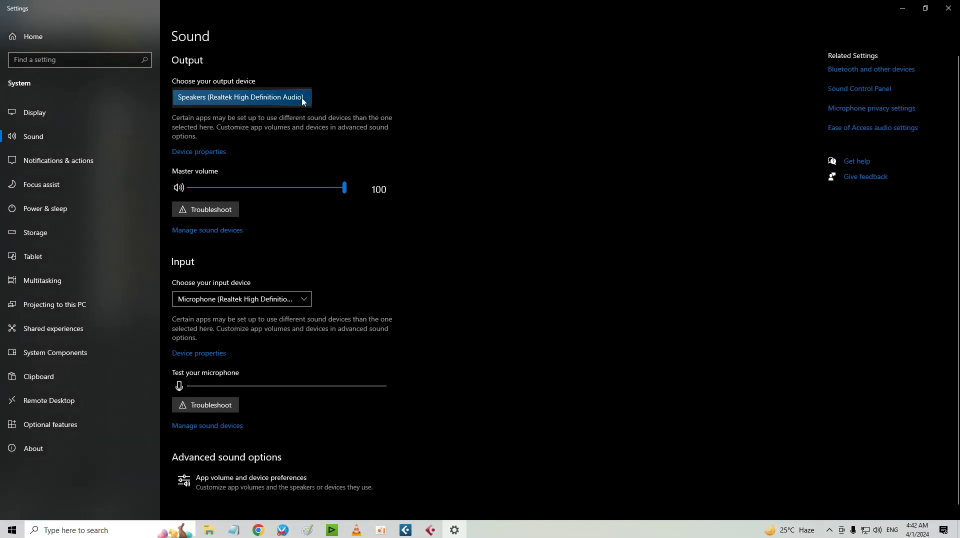
left_click(299, 100)
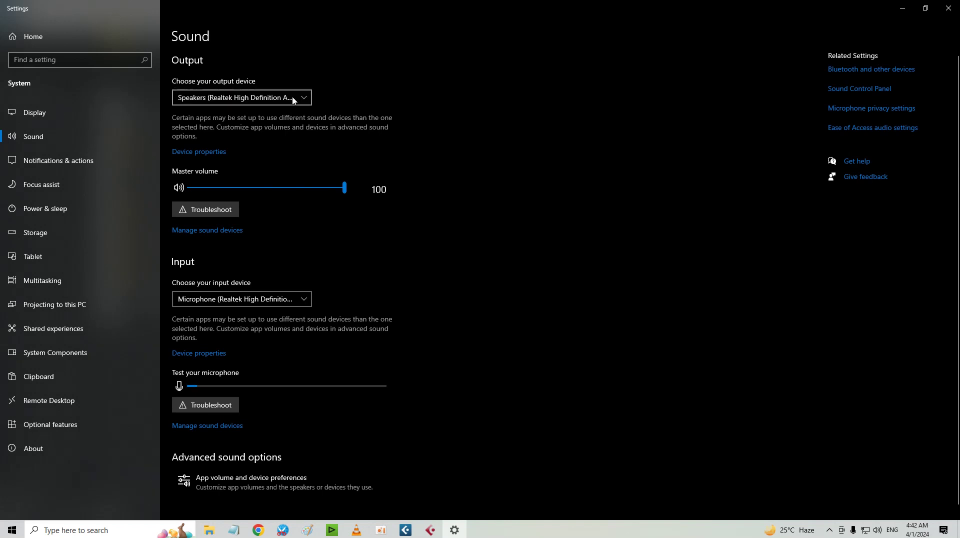
left_click(300, 99)
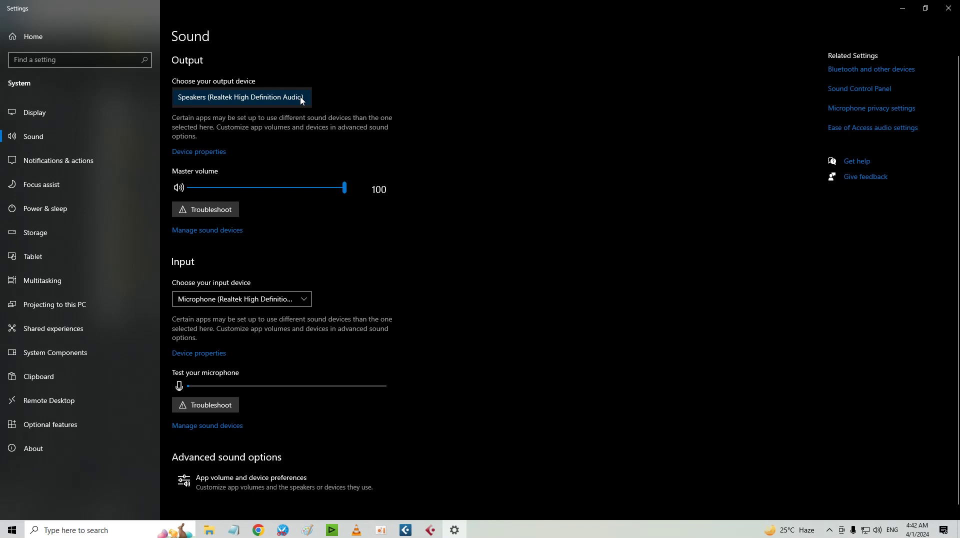
left_click(302, 100)
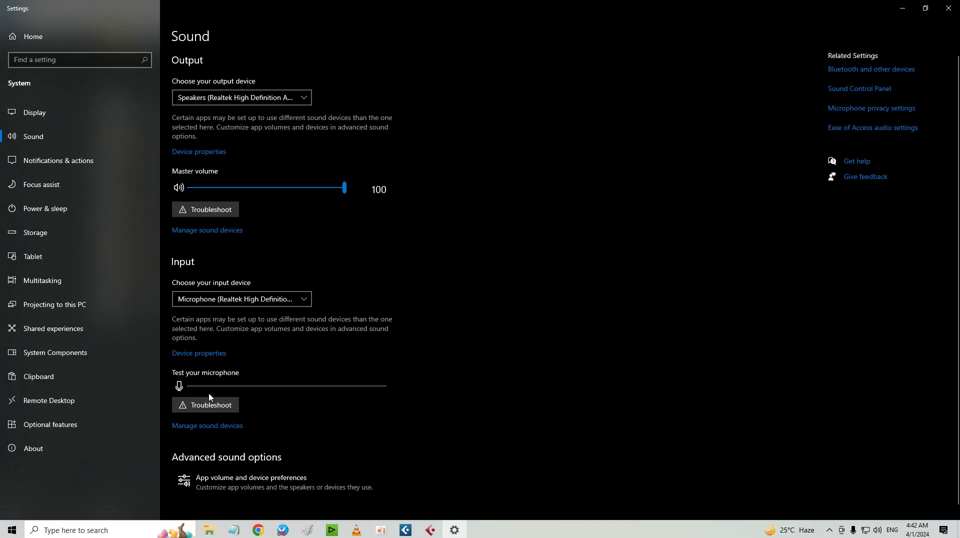
- Choose Microphone (Realtek High Definition Audio) as the input device in the Windows sound settings and check the output device choices
left_click(304, 299)
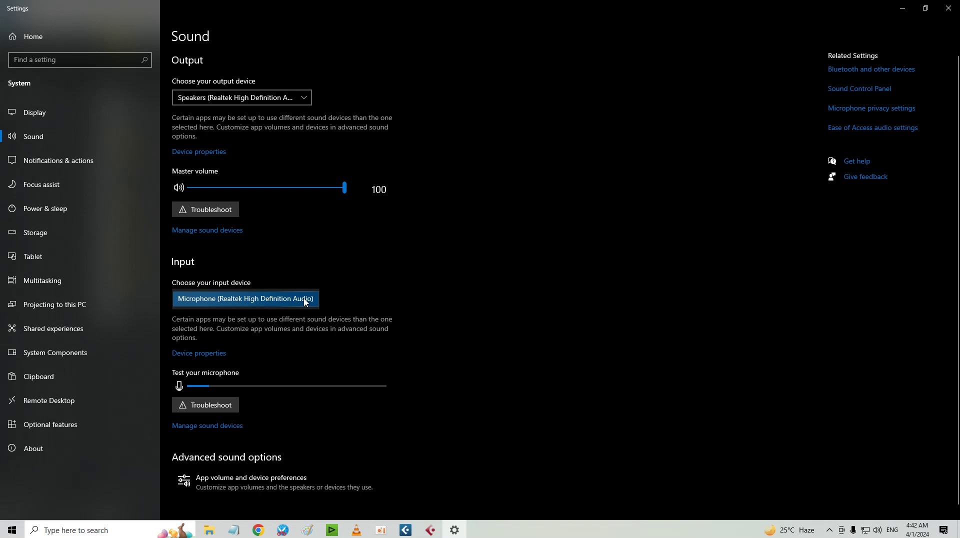
left_click(305, 300)
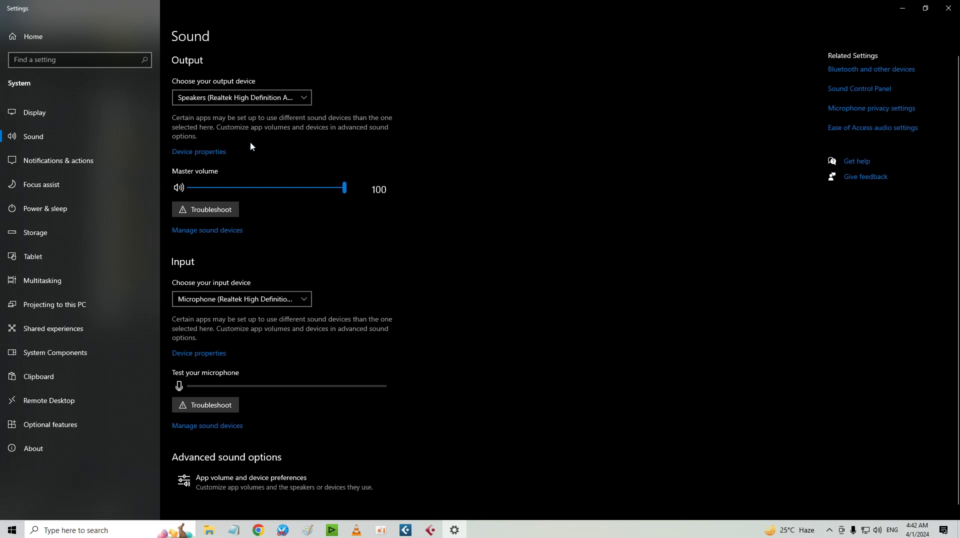
left_click(302, 97)
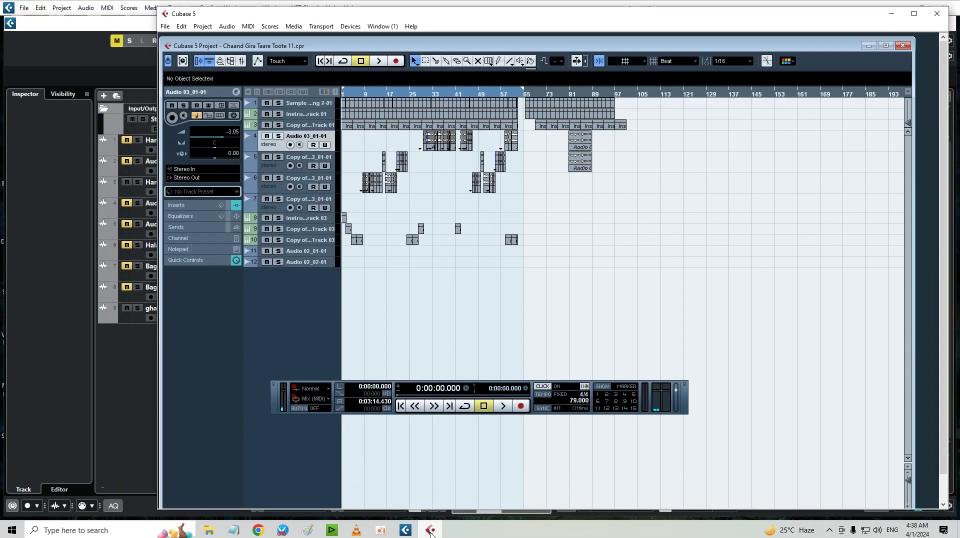
- In Cubase 5's Device Setup, inspect the FL Studio ASIO ports and the VST Audio System's available ASIO drivers, and close it
left_click(344, 28)
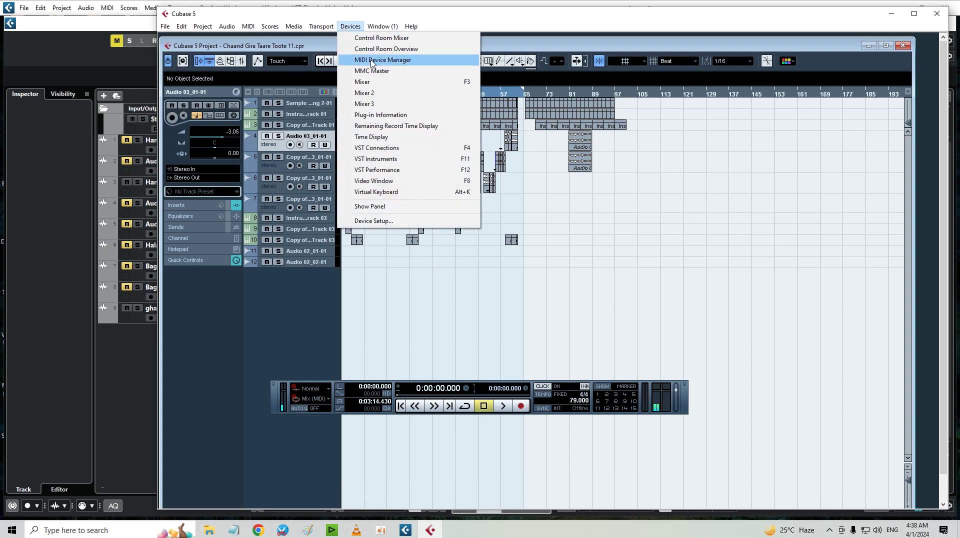
left_click(376, 222)
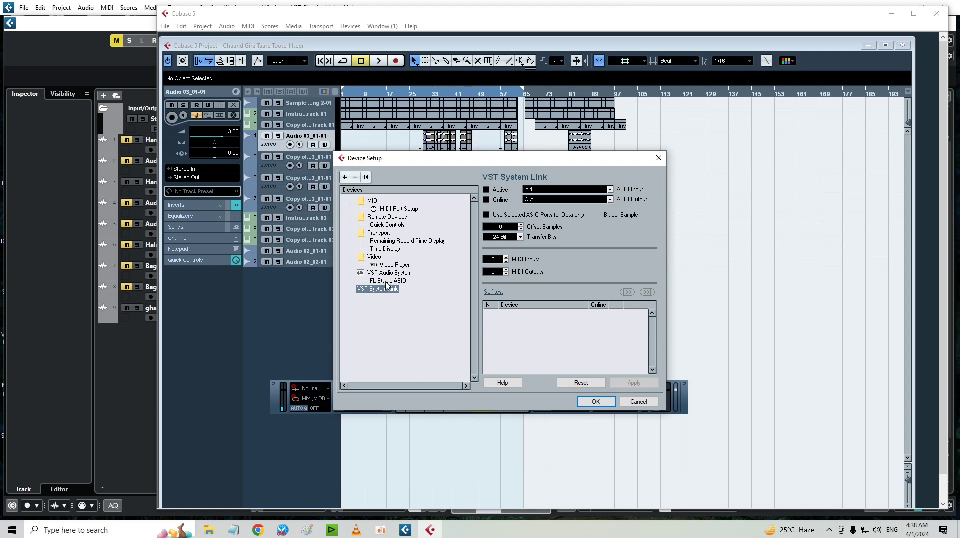
left_click(386, 281)
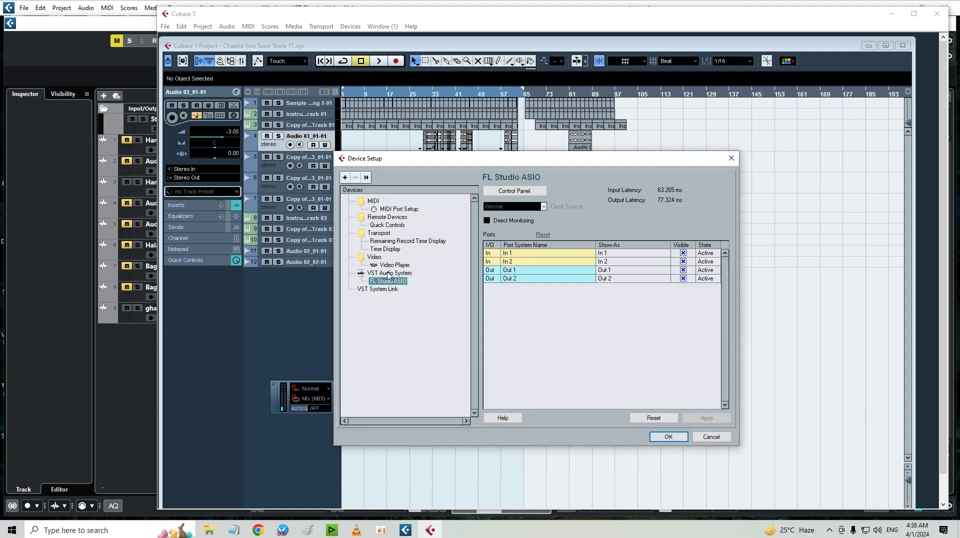
left_click(389, 273)
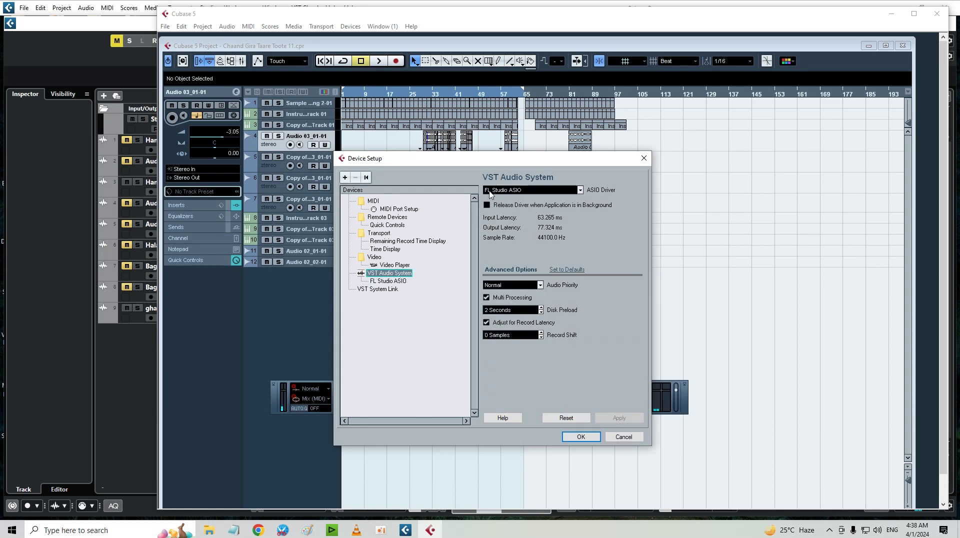
left_click(529, 193)
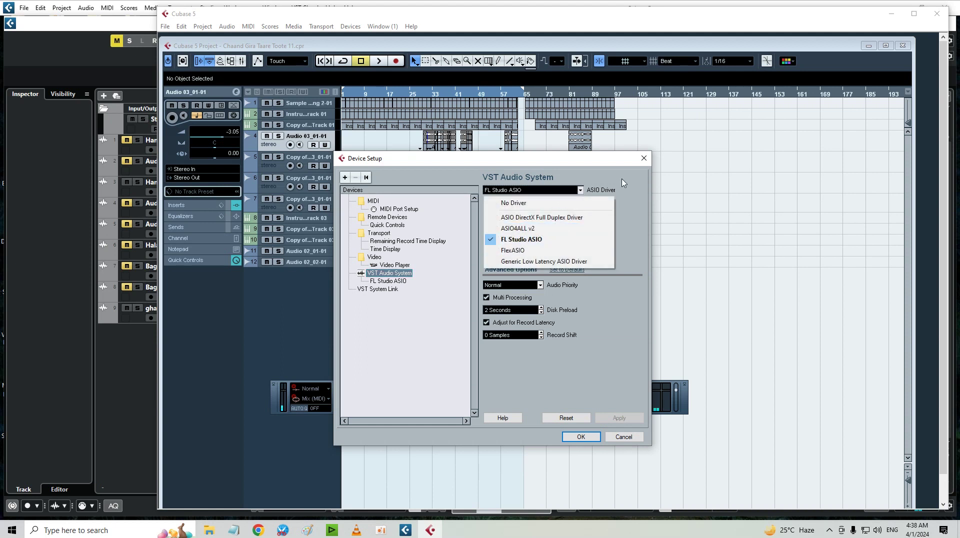
left_click(643, 161)
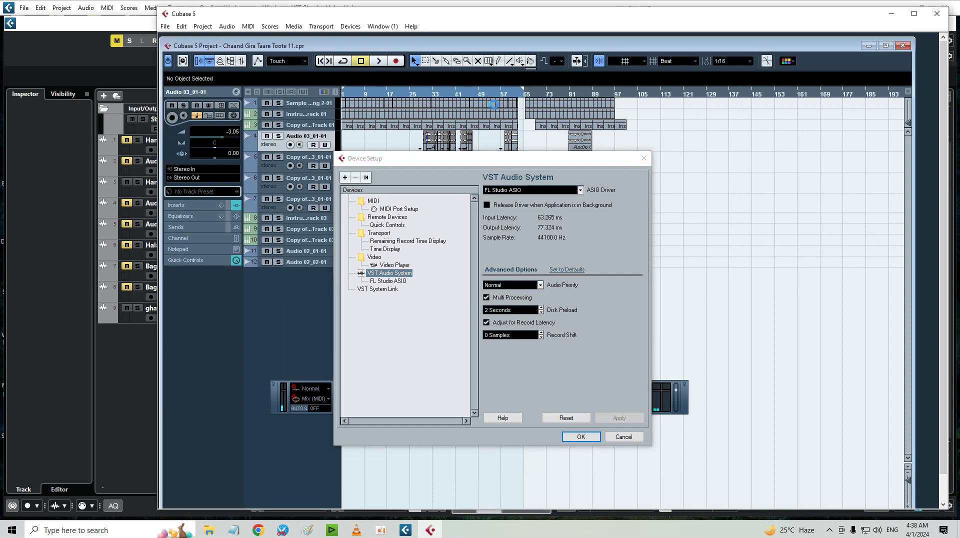
left_click(644, 161)
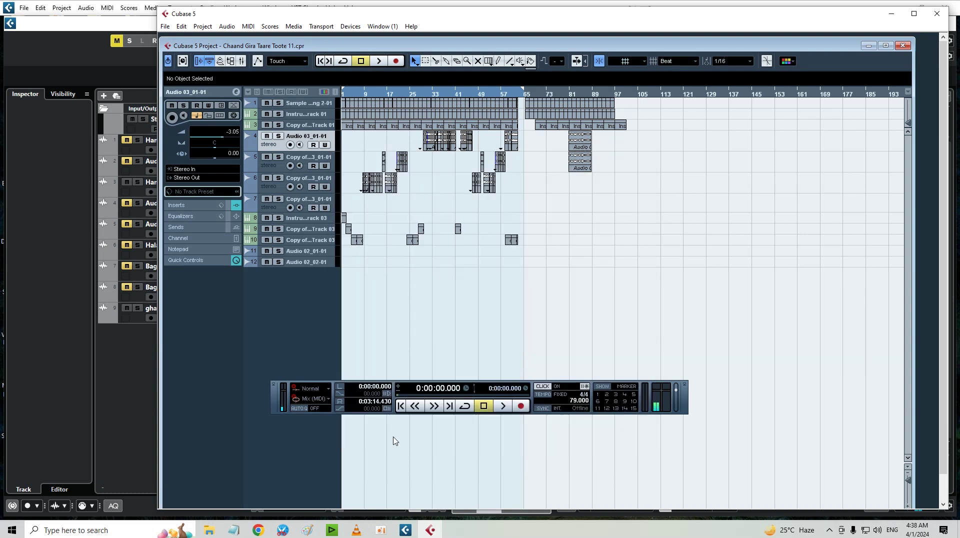
- Locate the Studio Setup command in Cubase Pro, and switch to Cubase 5 to view and close its equivalent Device Setup
left_click(405, 530)
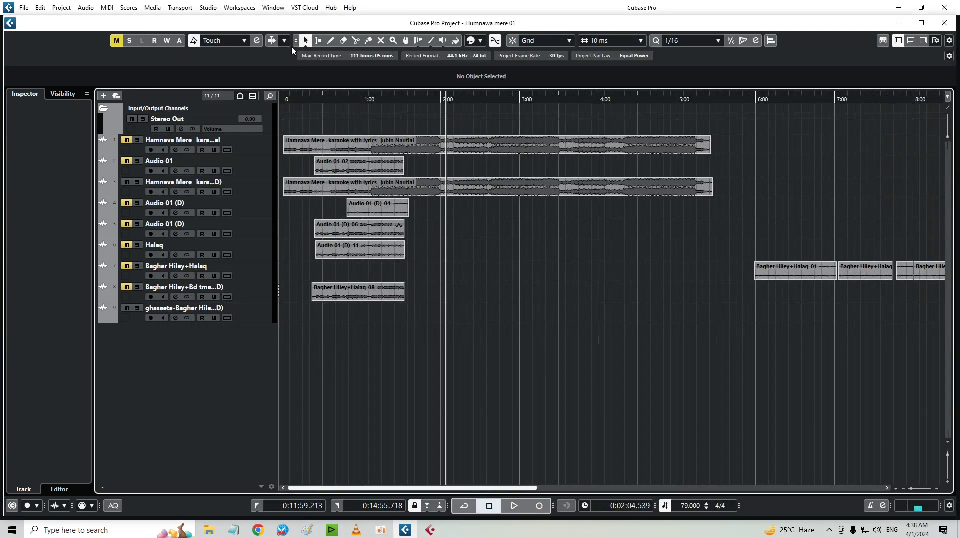
left_click(207, 8)
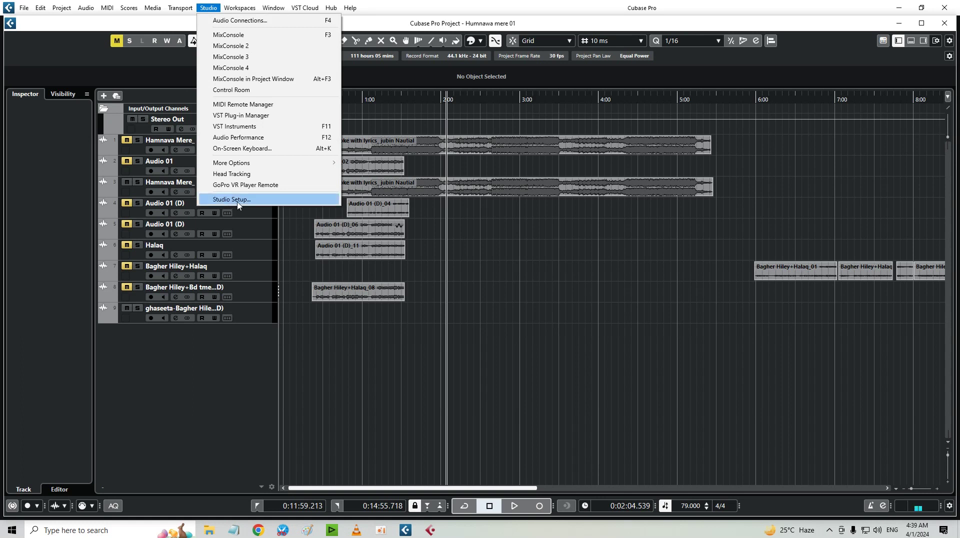
left_click(430, 529)
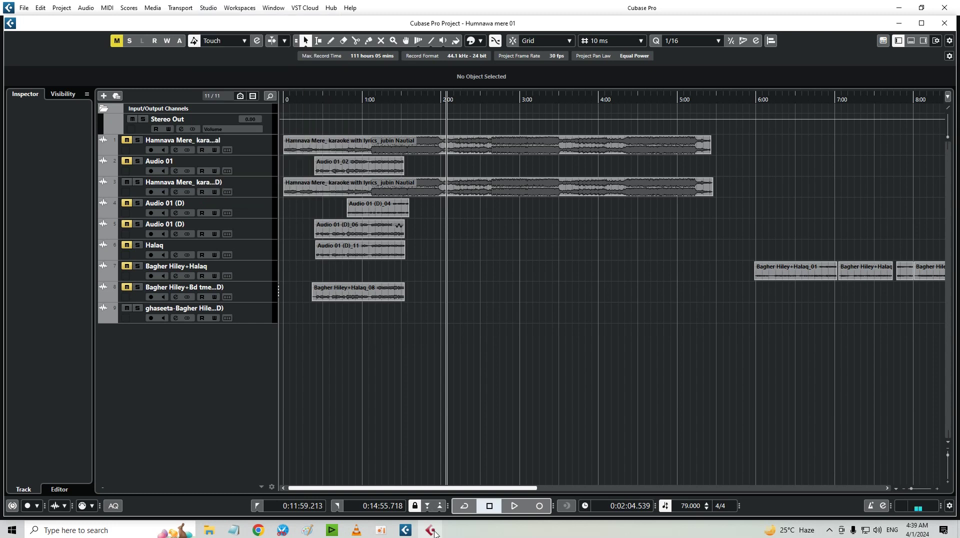
left_click(350, 26)
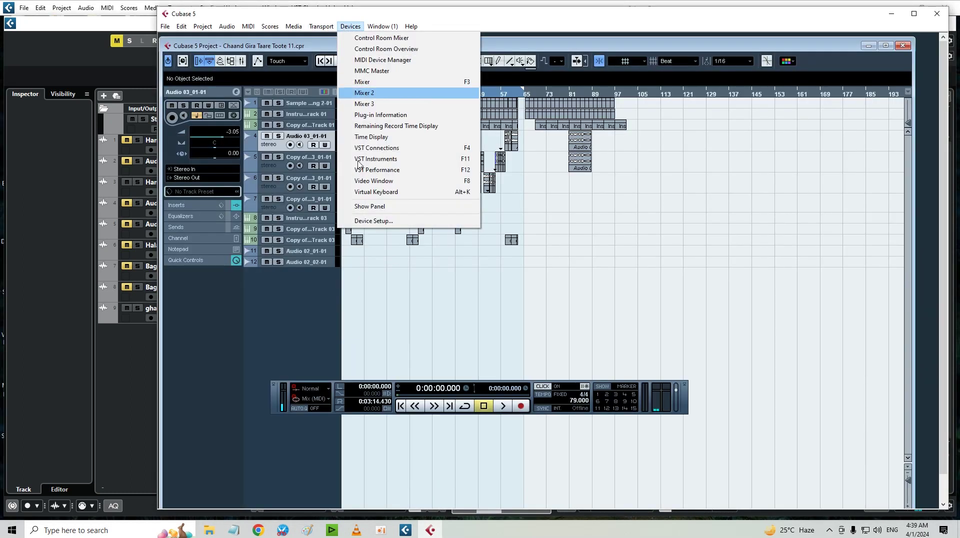
left_click(386, 225)
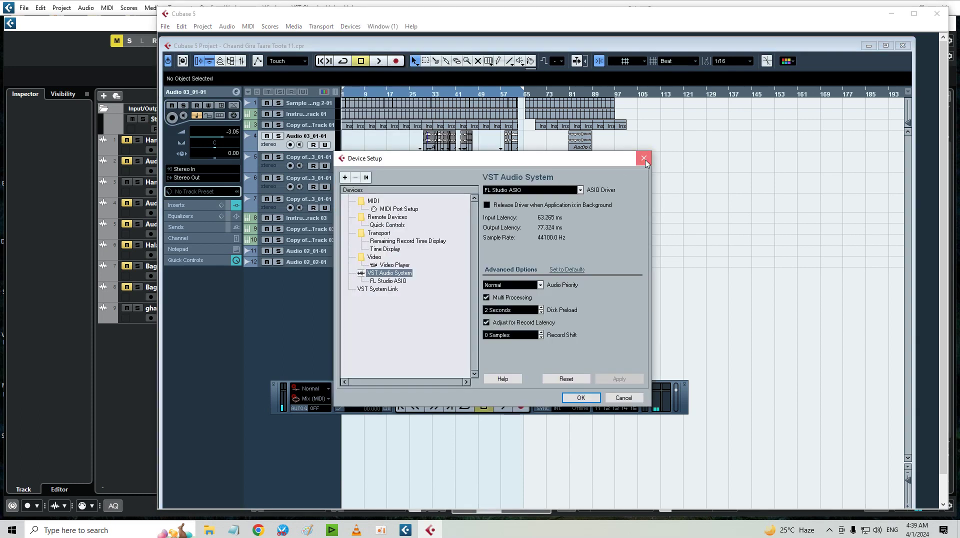
left_click(644, 159)
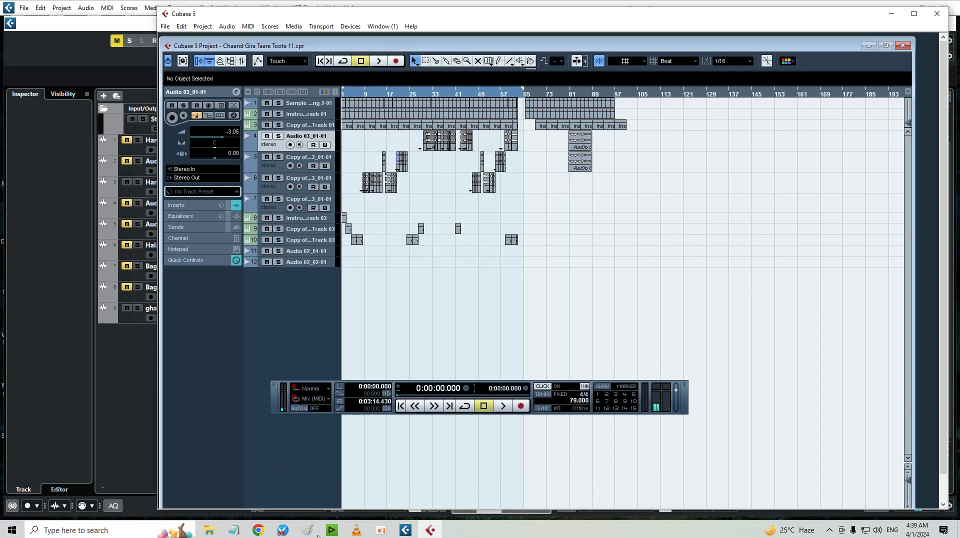
- Switch to Cubase Pro and view the FL Studio ASIO and Audio System pages in Studio Setup
left_click(406, 530)
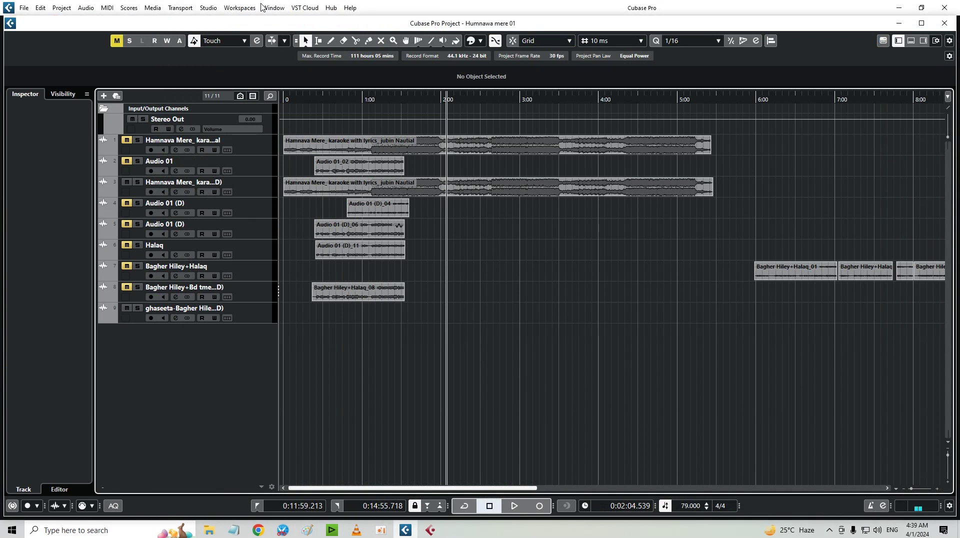
left_click(208, 8)
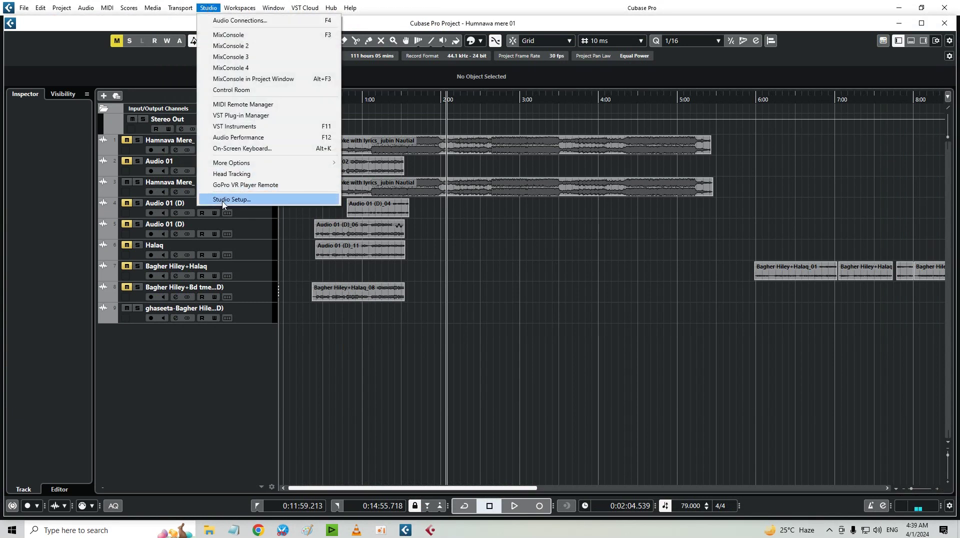
left_click(223, 200)
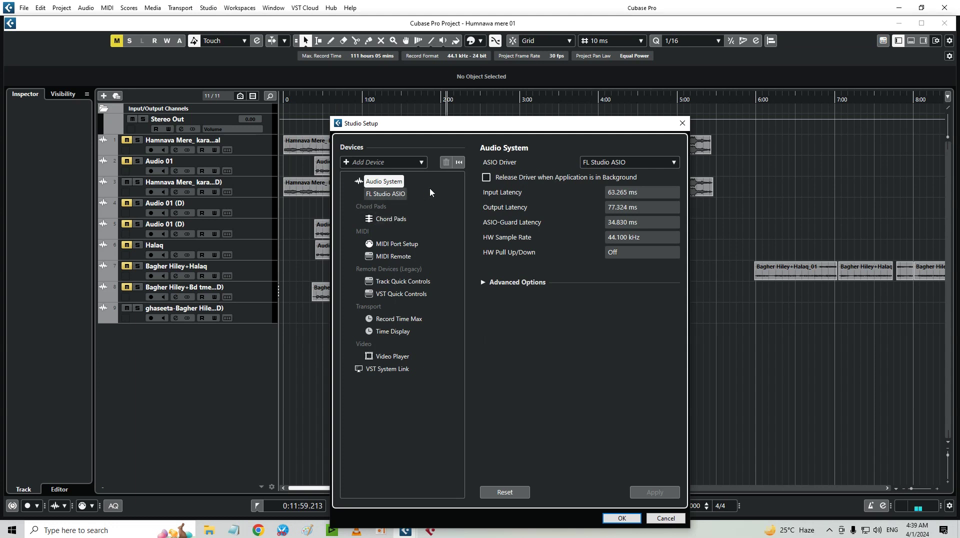
left_click(396, 195)
left_click(395, 183)
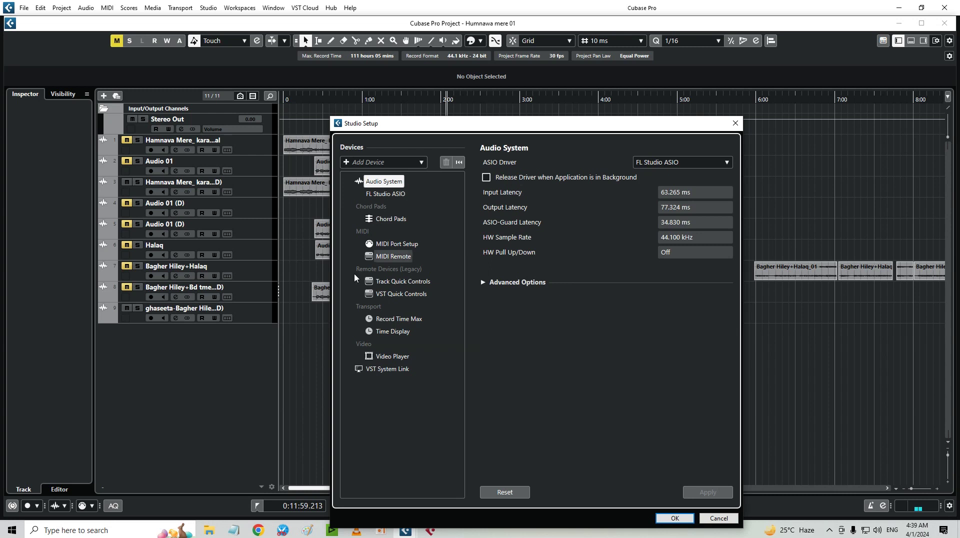
- Switch to Cubase 5, view the VST Audio System page in Device Setup for comparison, and close it
left_click(431, 529)
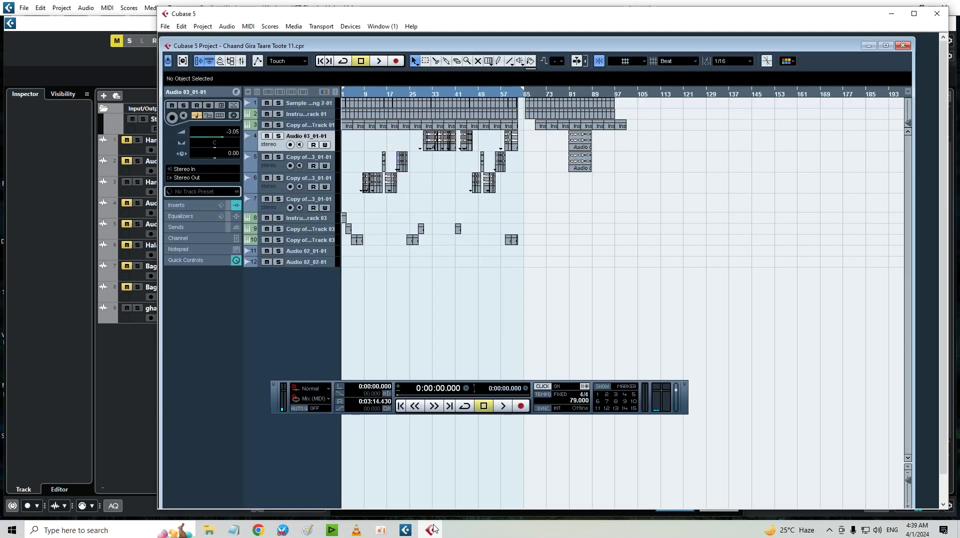
left_click(350, 26)
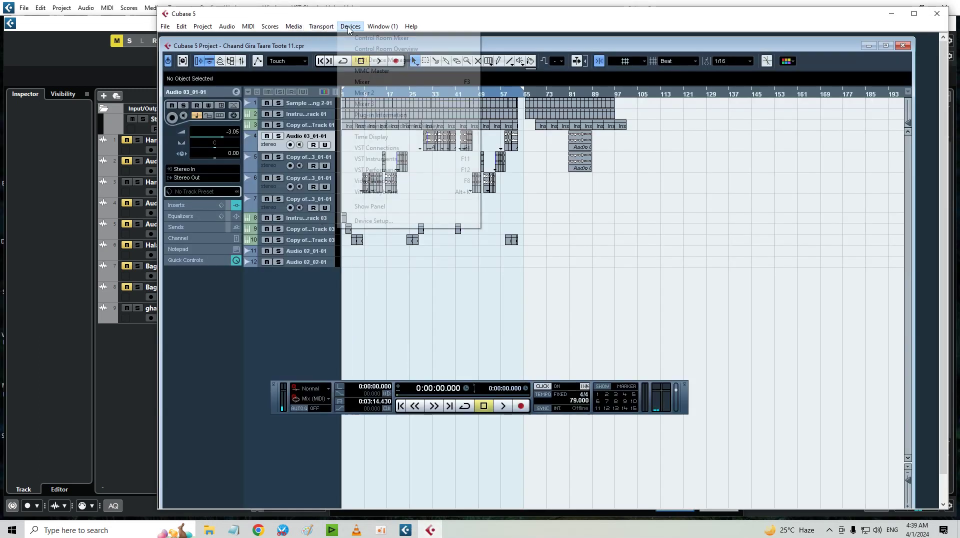
left_click(370, 225)
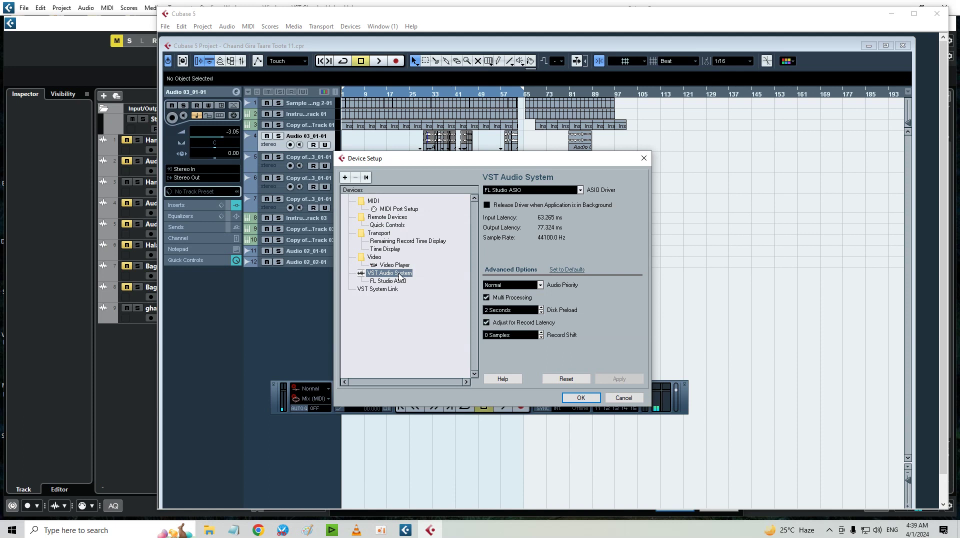
left_click(643, 158)
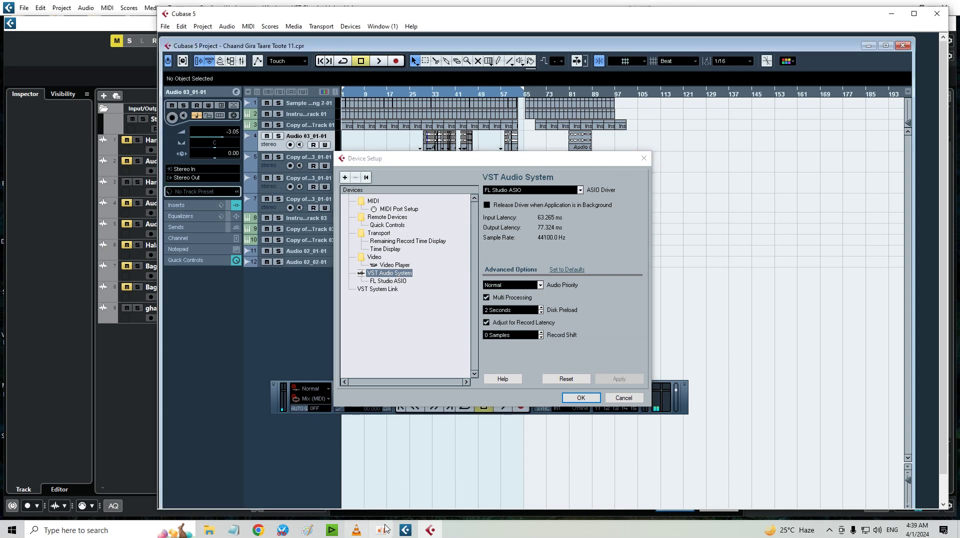
- Return to Cubase Pro's Studio Setup and examine the available ASIO drivers and the FL Studio ASIO page
mouse_move(405, 529)
left_click(397, 478)
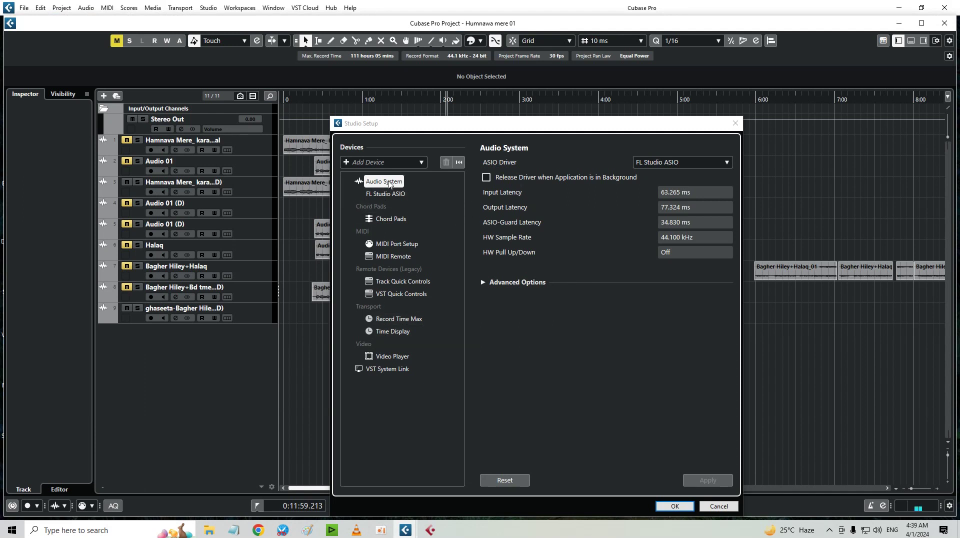
left_click(723, 165)
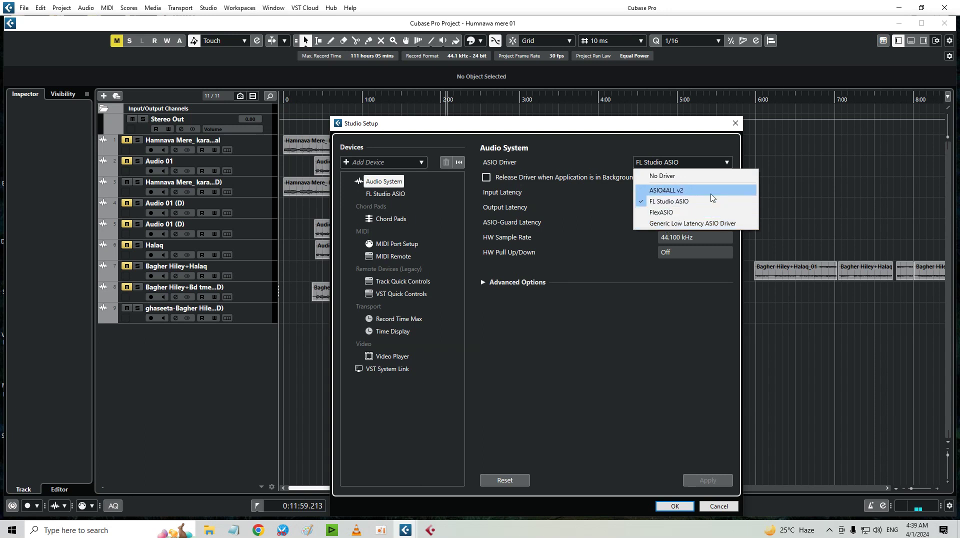
left_click(672, 148)
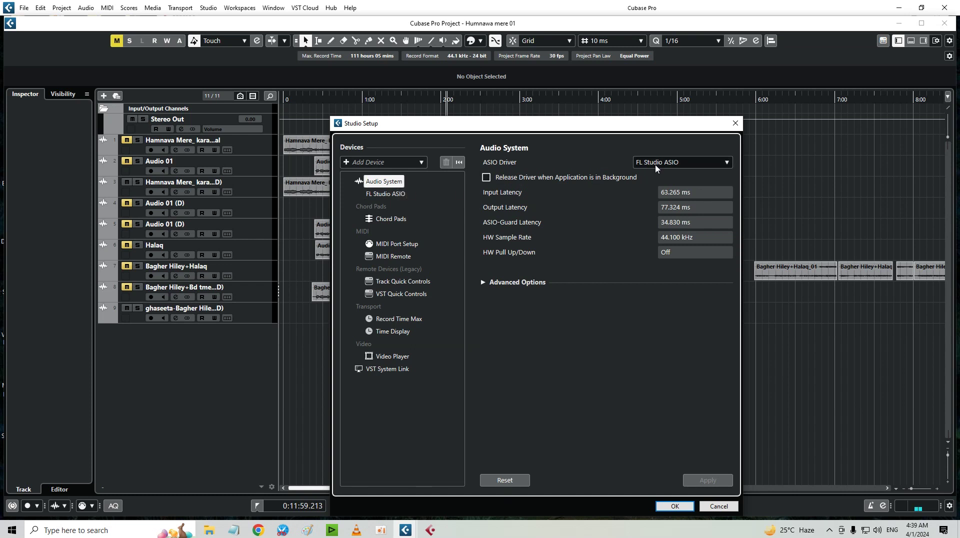
left_click(383, 195)
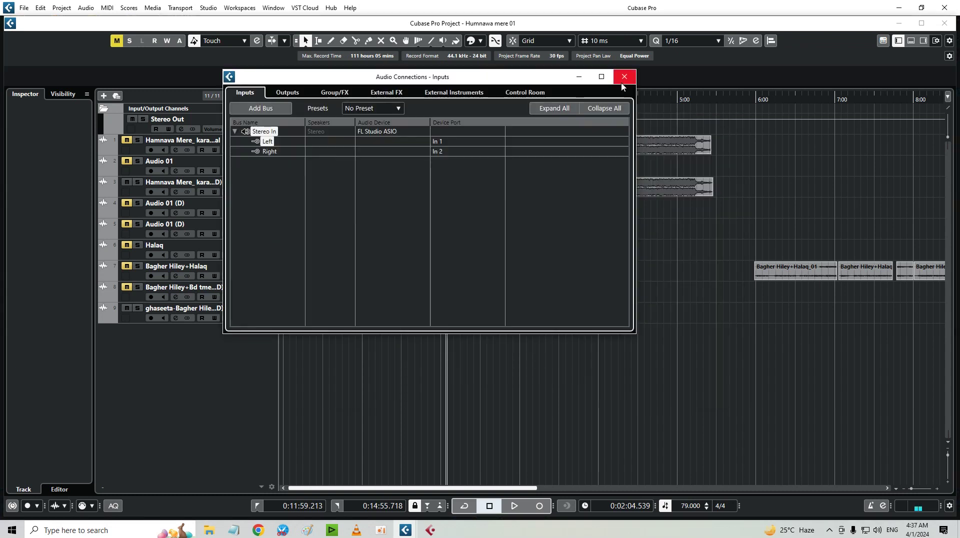
- Close the Audio Connections, check the Realtek Microphone among the recording devices in the Windows Sound dialog, and confirm the dialog
left_click(623, 81)
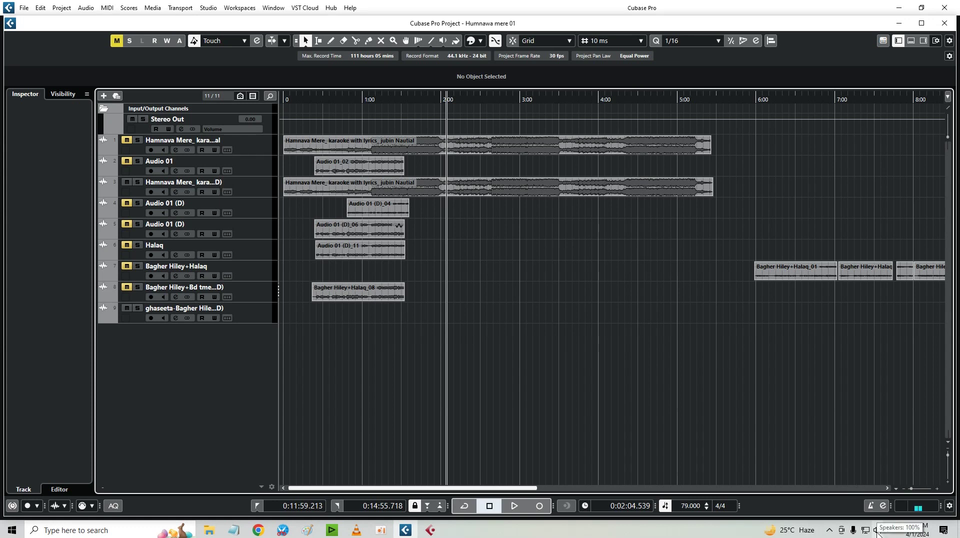
right_click(878, 534)
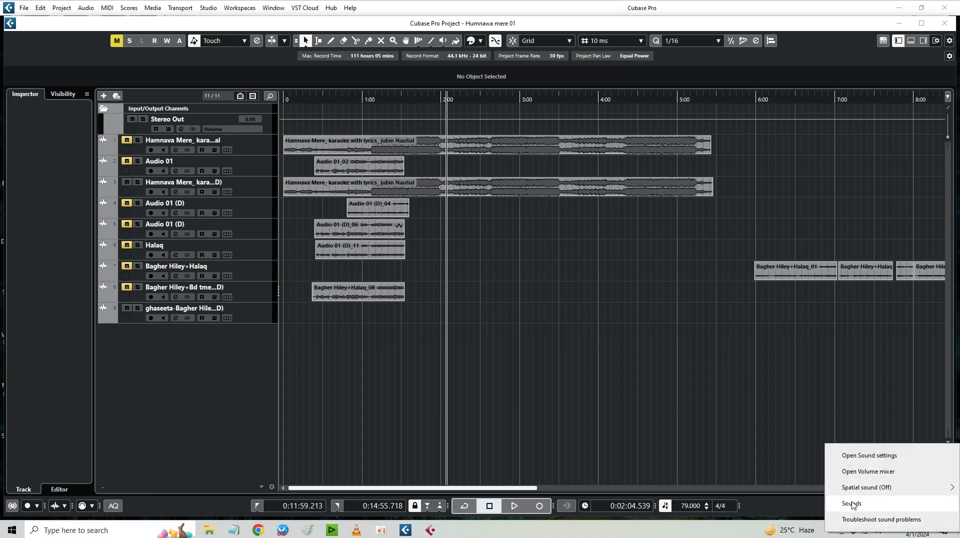
left_click(853, 504)
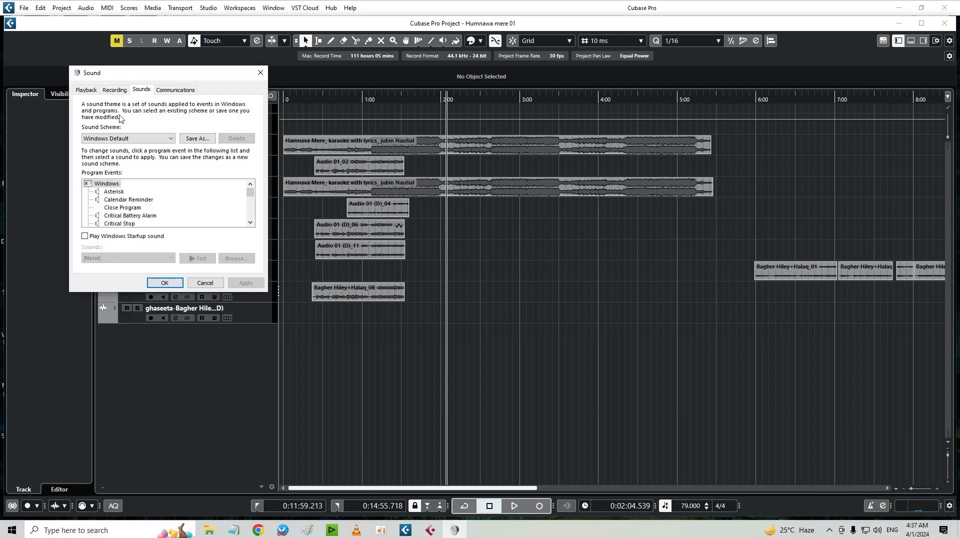
left_click(114, 93)
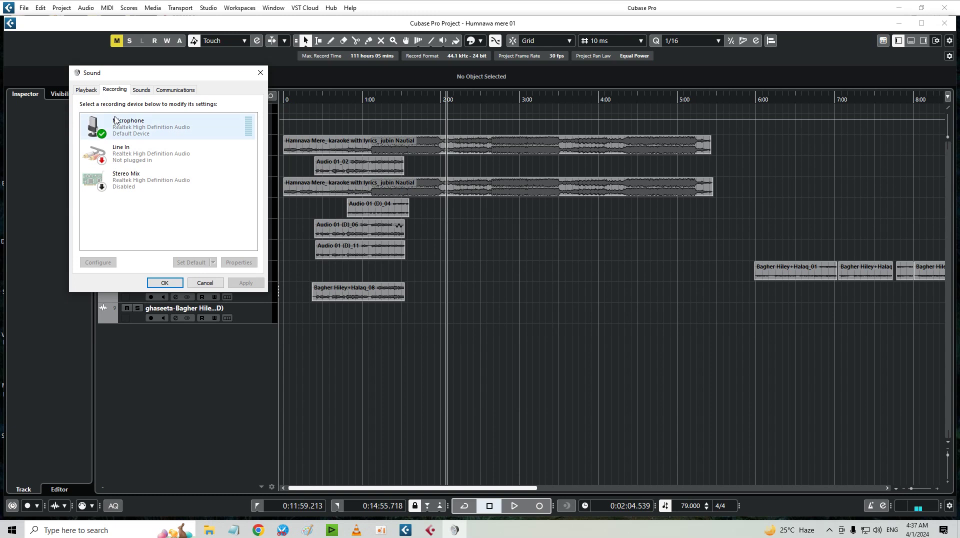
left_click(127, 126)
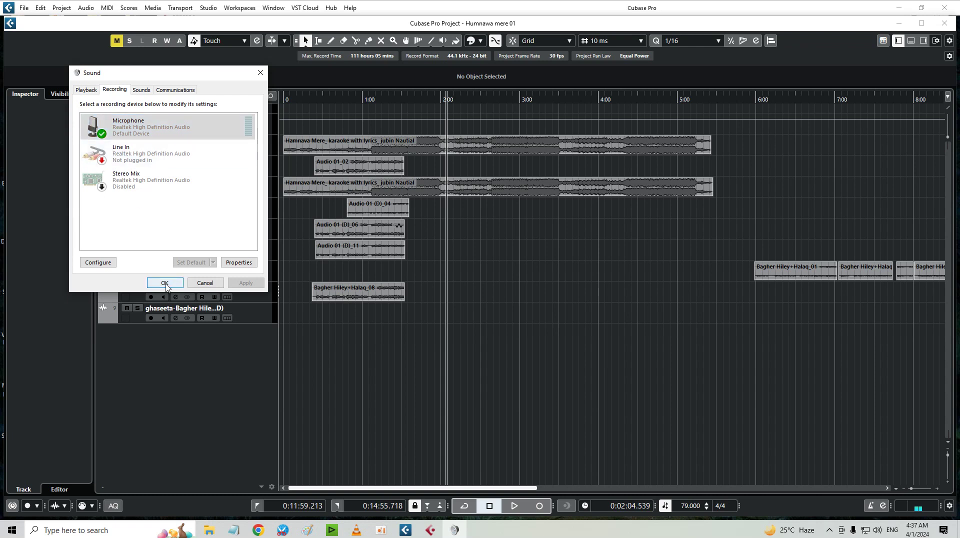
left_click(165, 283)
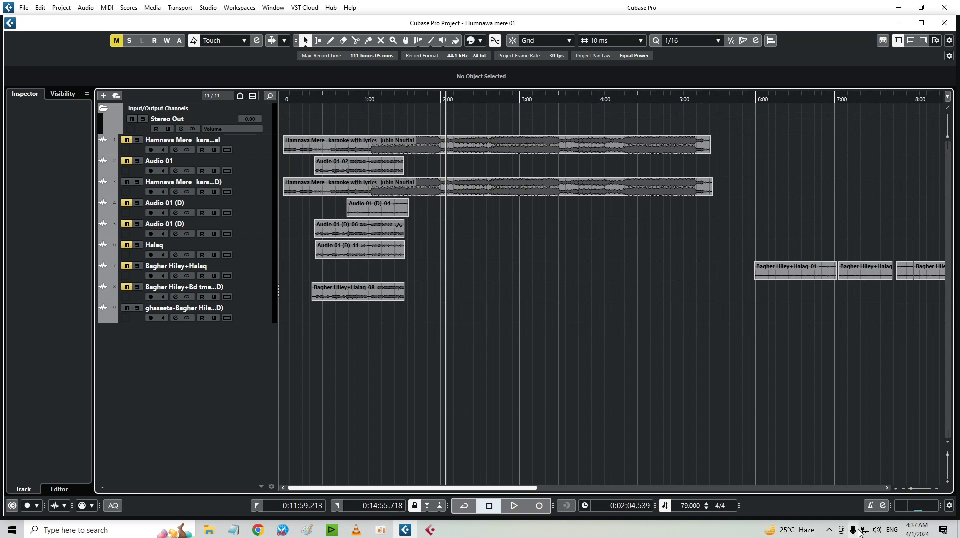
- Open the Windows Sound dialog and review the Realtek Microphone's Listen, Levels and Enhancements properties, then close the properties
right_click(878, 530)
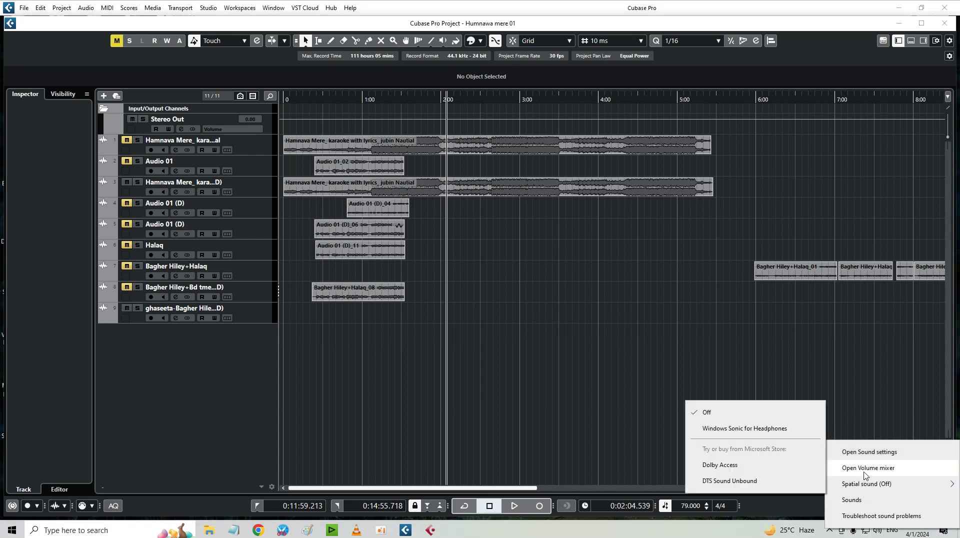
left_click(856, 500)
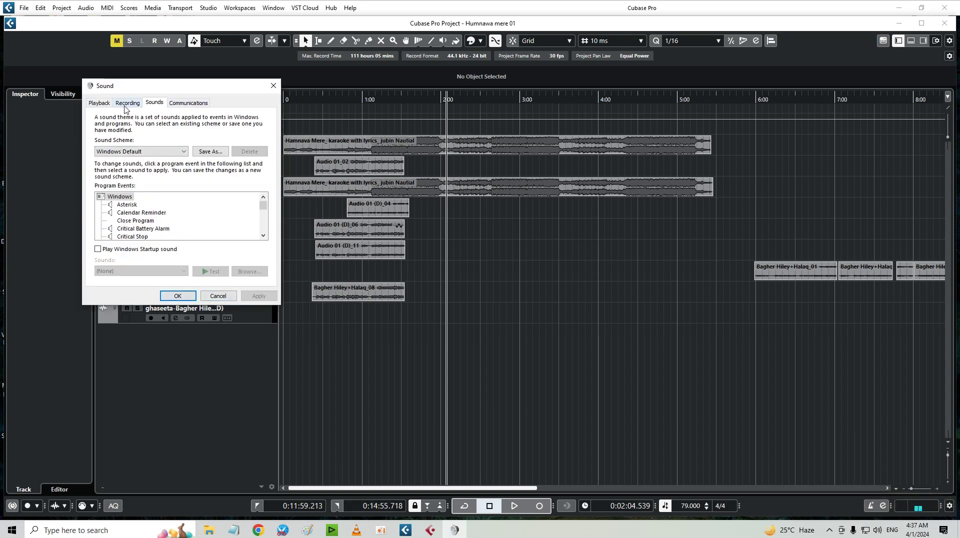
left_click(126, 105)
left_click(145, 145)
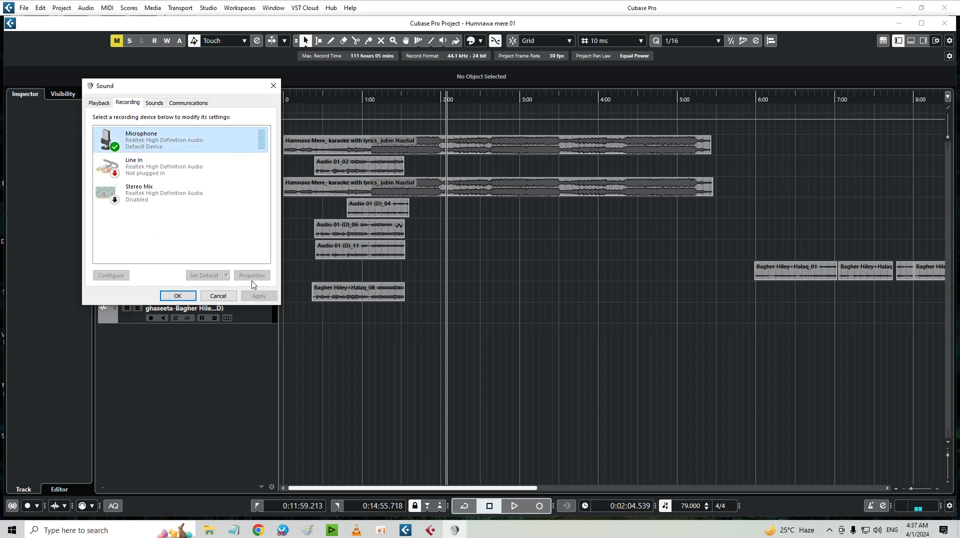
left_click(251, 276)
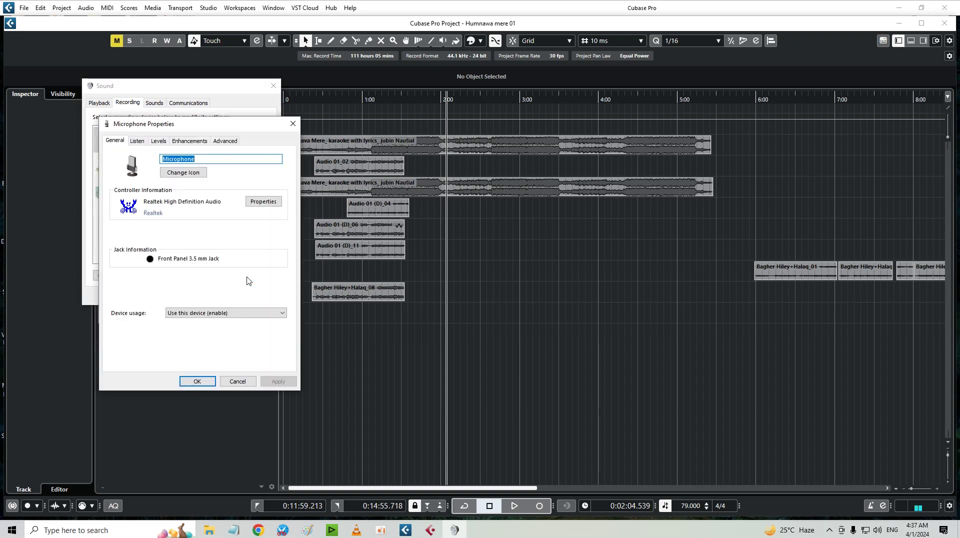
left_click(137, 141)
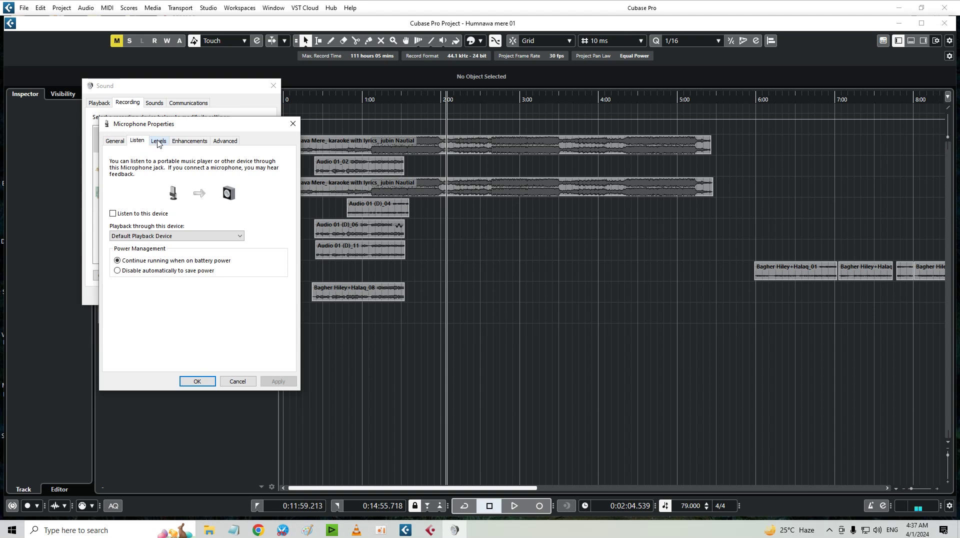
left_click(159, 142)
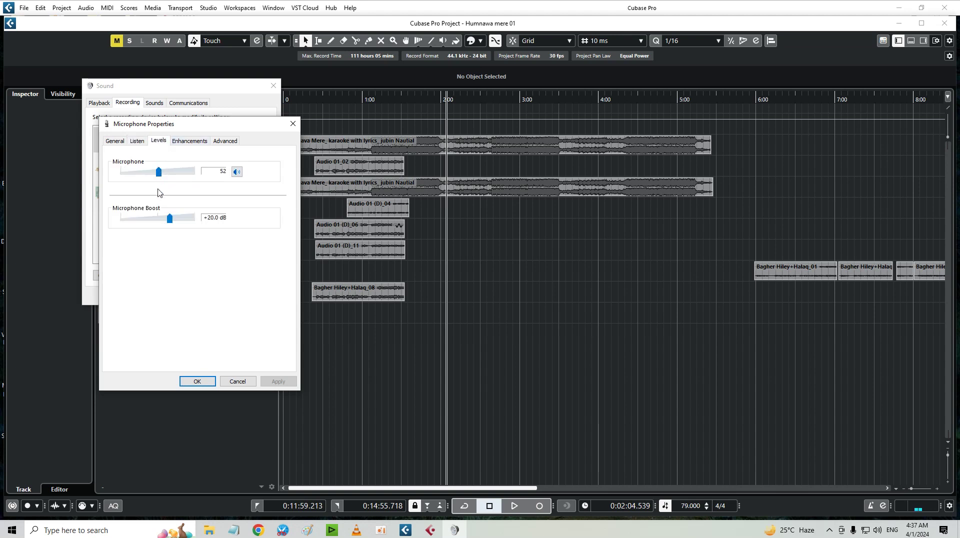
left_click(183, 142)
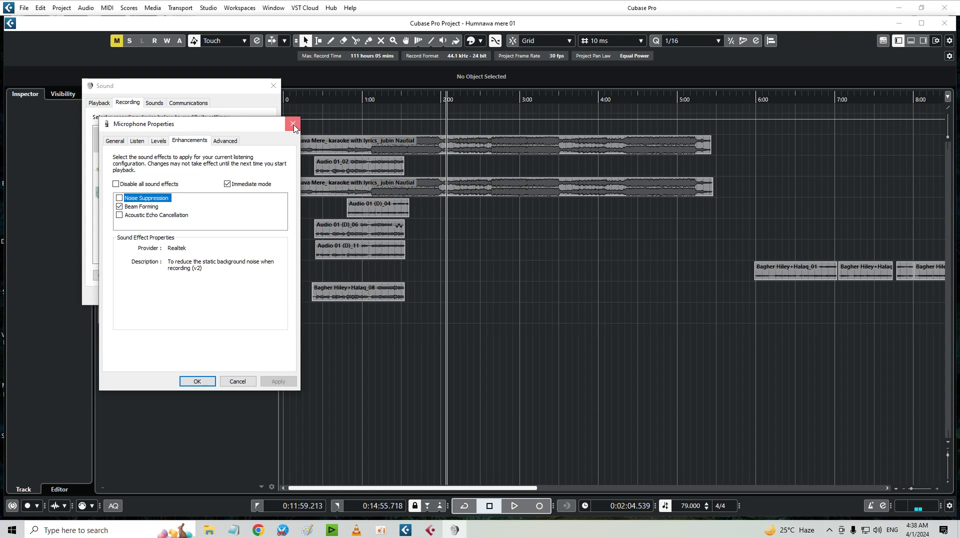
left_click(294, 128)
- Check the Enhancements settings of the Realtek Speakers playback device, then close the properties and the Sound dialog
left_click(101, 105)
left_click(140, 141)
left_click(251, 275)
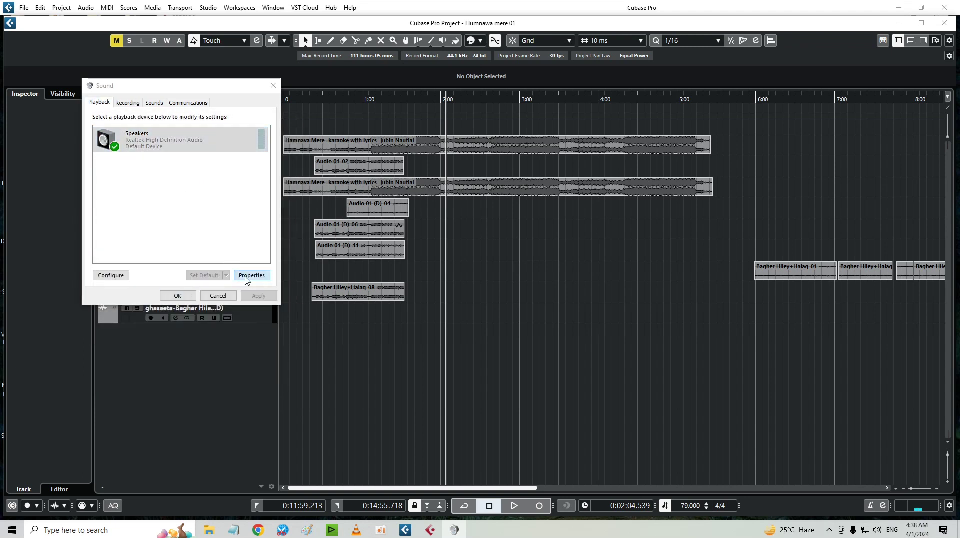
left_click(169, 143)
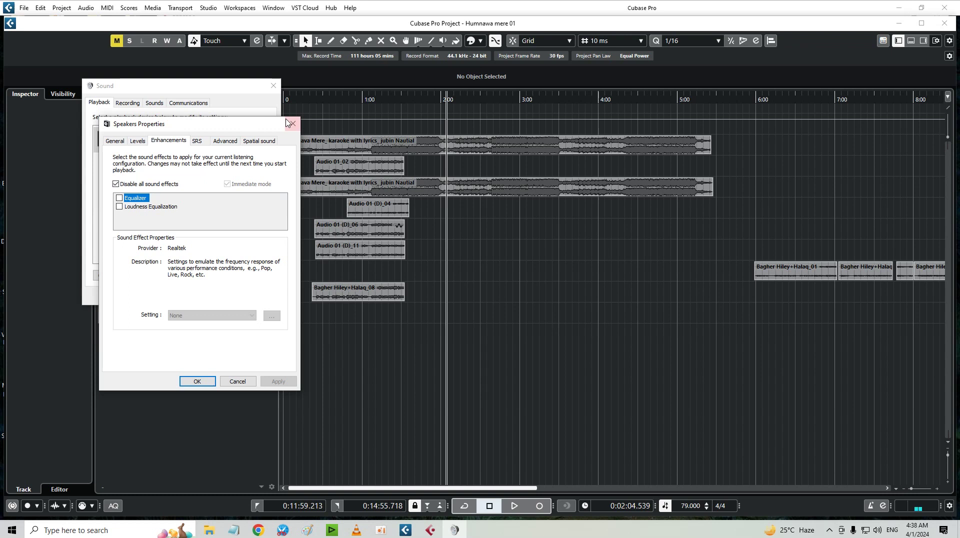
left_click(293, 124)
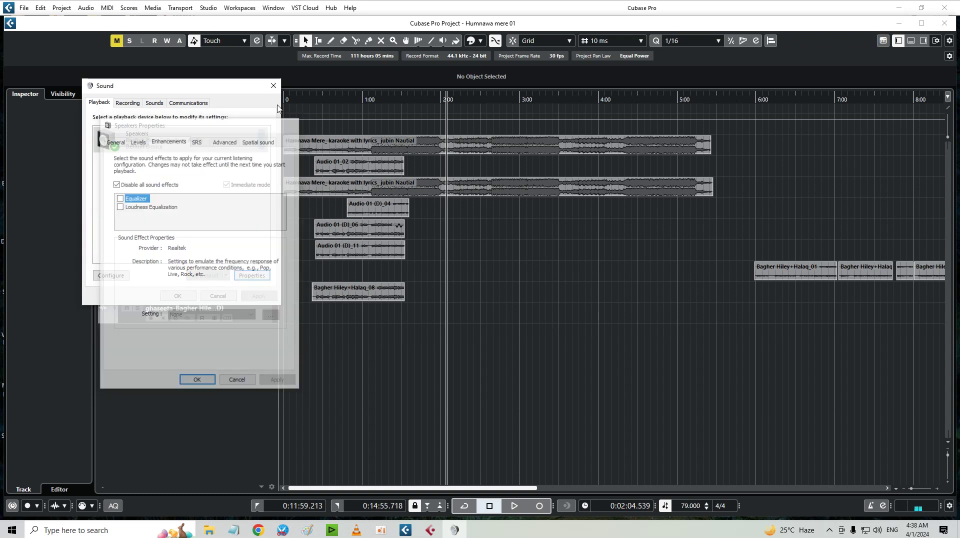
left_click(274, 86)
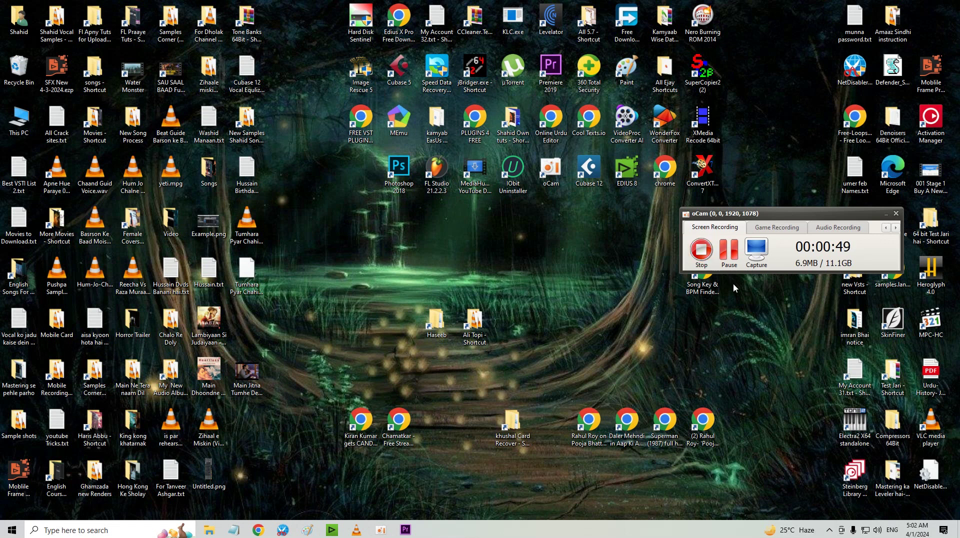
- Reopen the Windows Sound dialog, examine the Speakers' general properties and sound effect options, confirm the properties and close the dialog
right_click(877, 530)
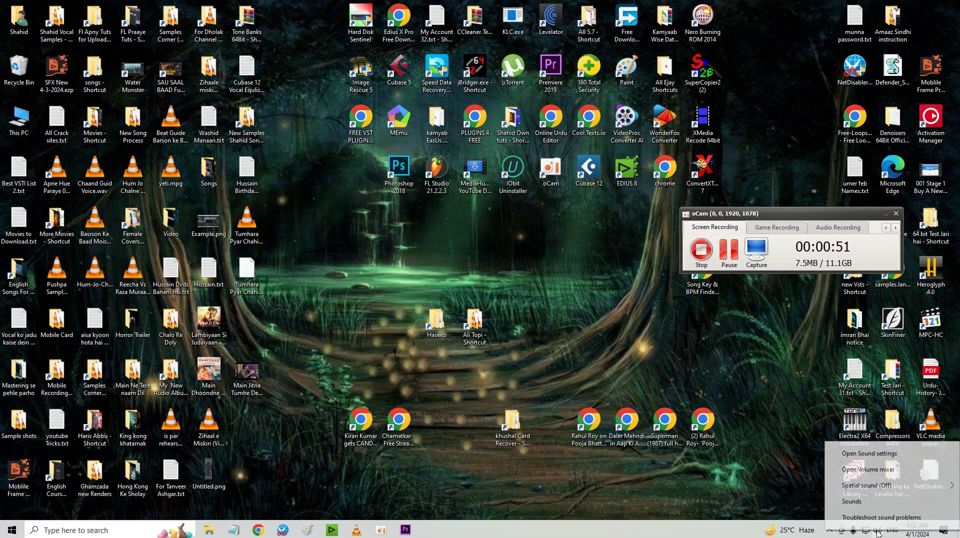
left_click(862, 502)
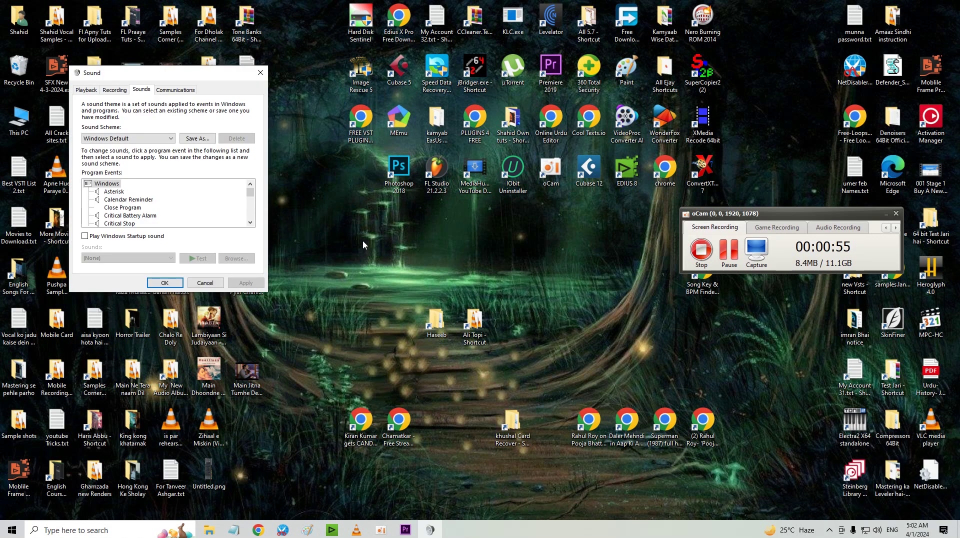
left_click(91, 95)
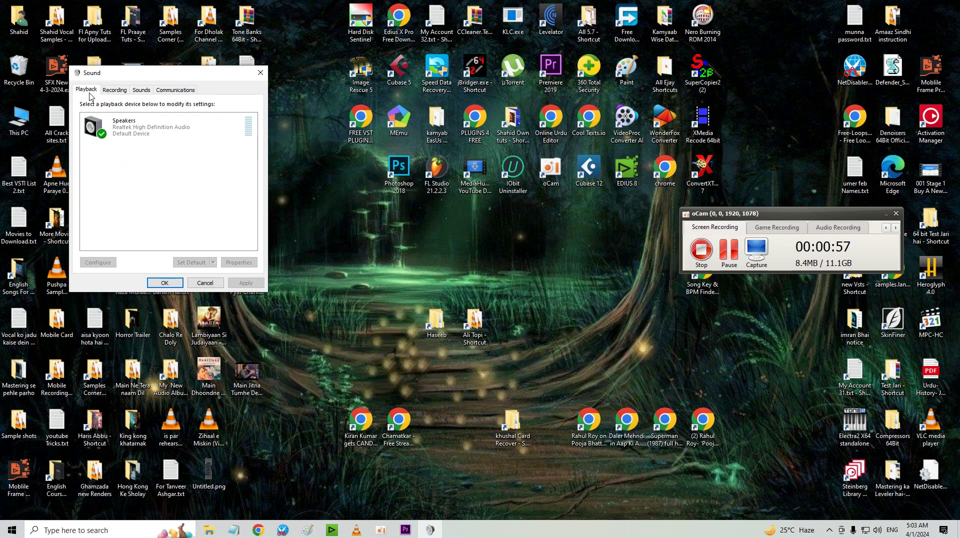
left_click(128, 131)
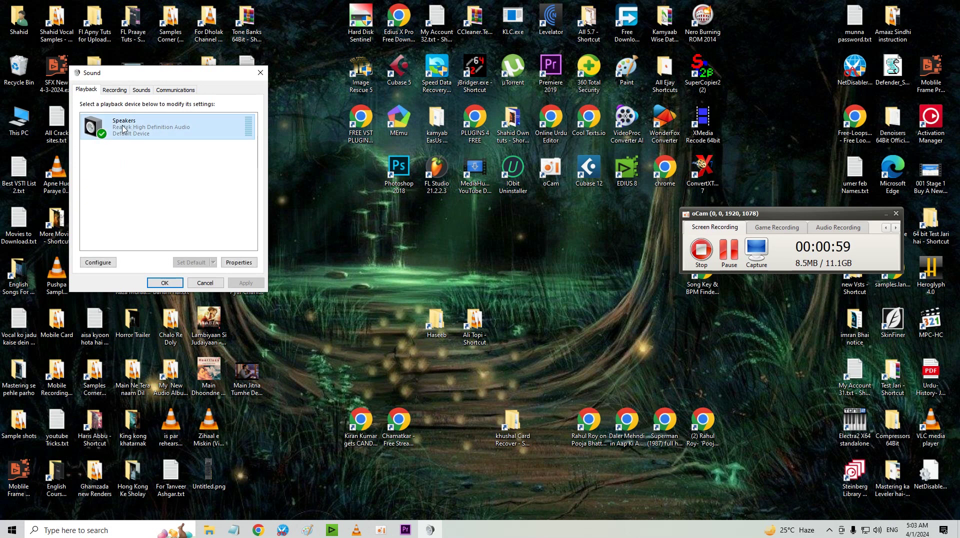
left_click(237, 263)
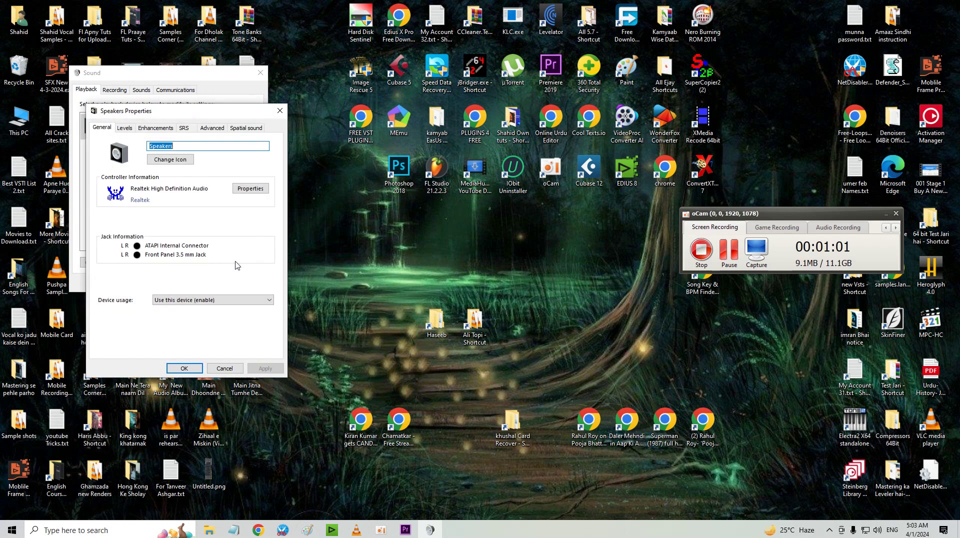
left_click(154, 131)
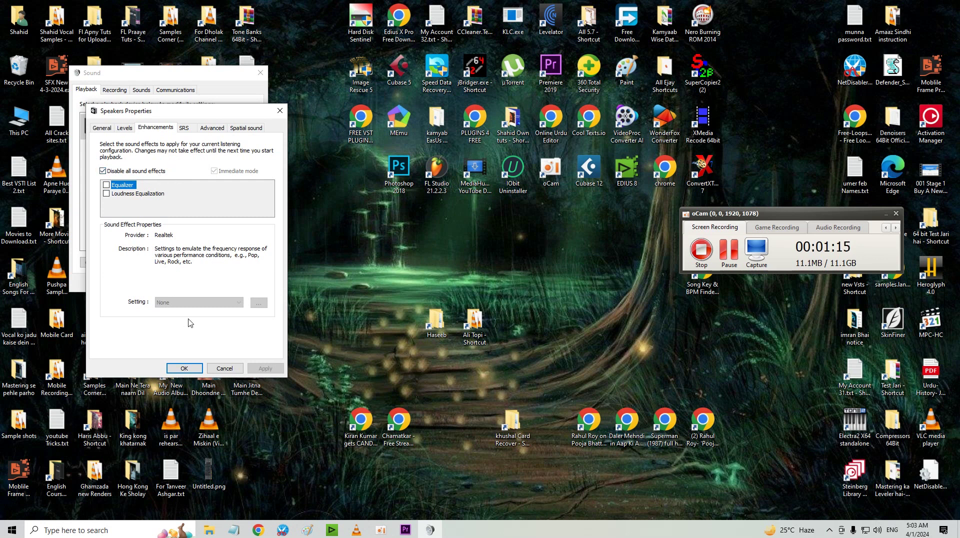
left_click(185, 369)
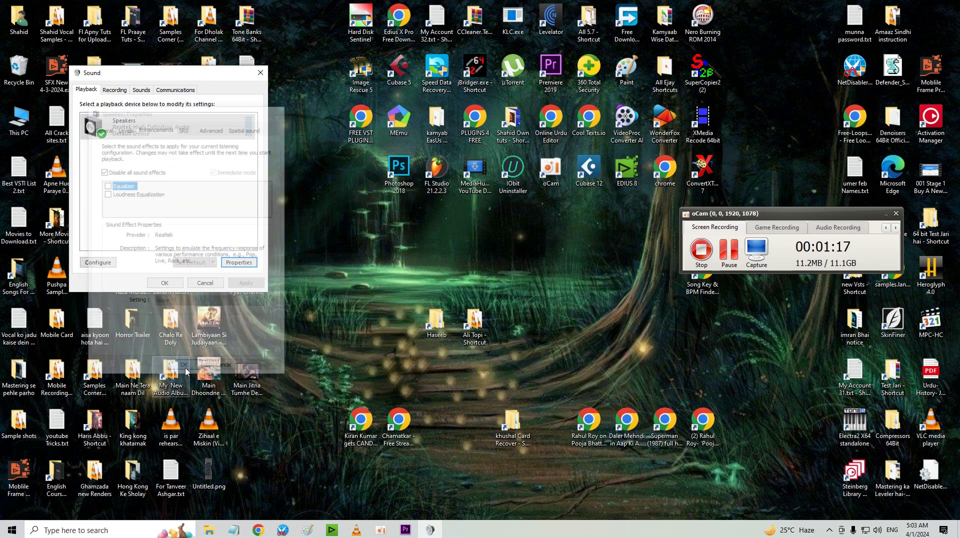
left_click(261, 72)
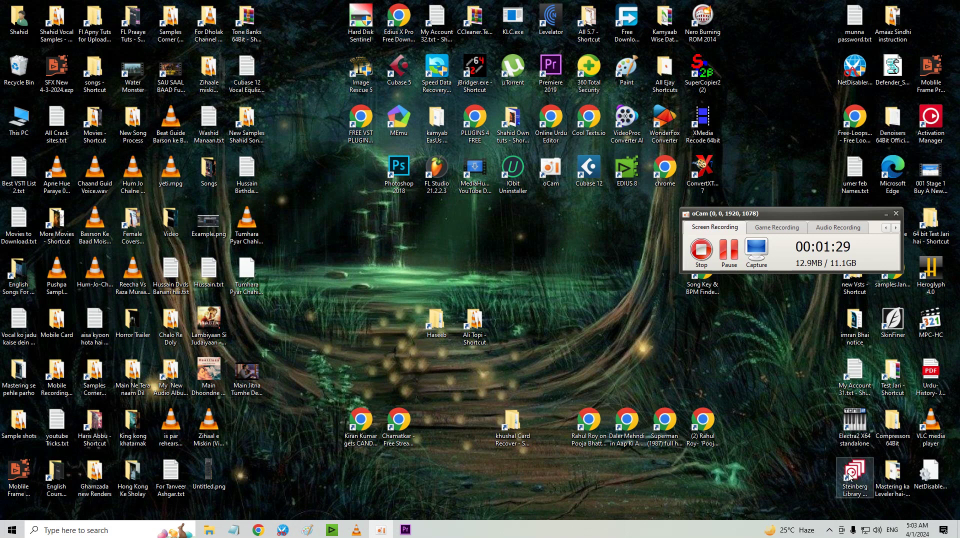
- Open the Windows Sound dialog again, examine the Realtek Microphone's enhancement options, confirm the properties and close the dialog
right_click(876, 531)
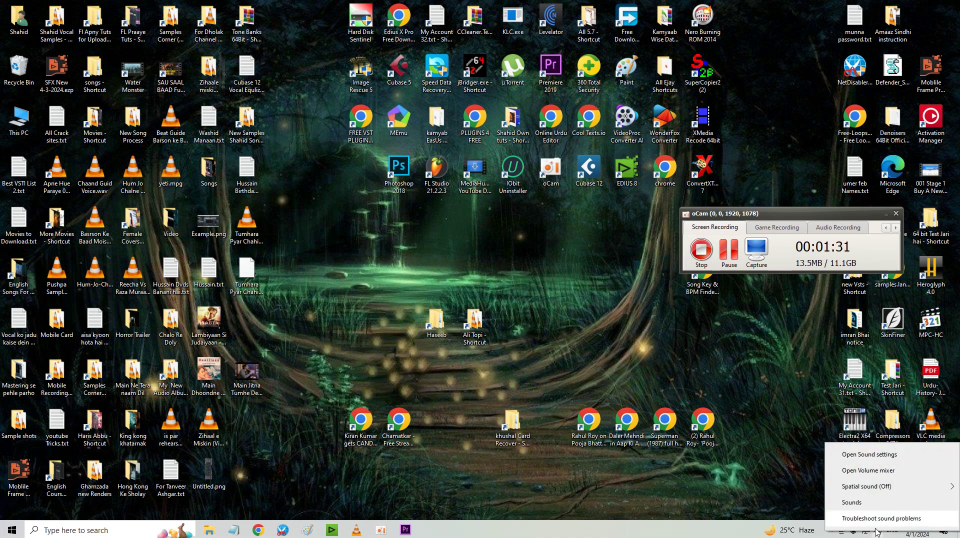
left_click(867, 504)
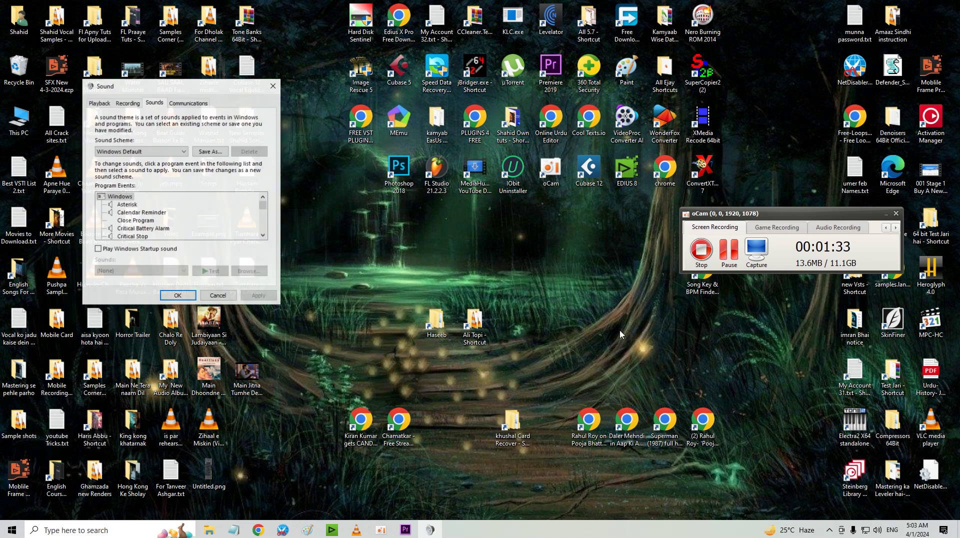
left_click(123, 103)
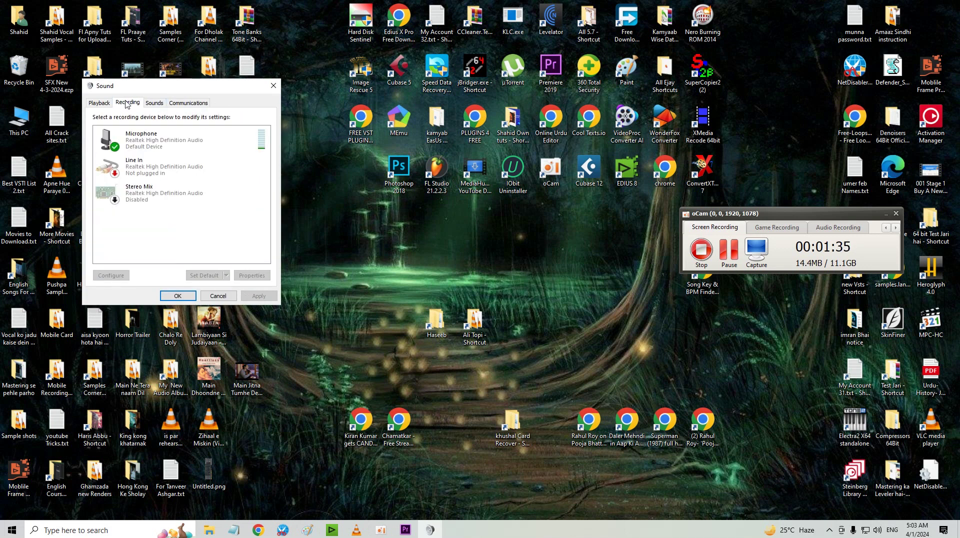
left_click(133, 136)
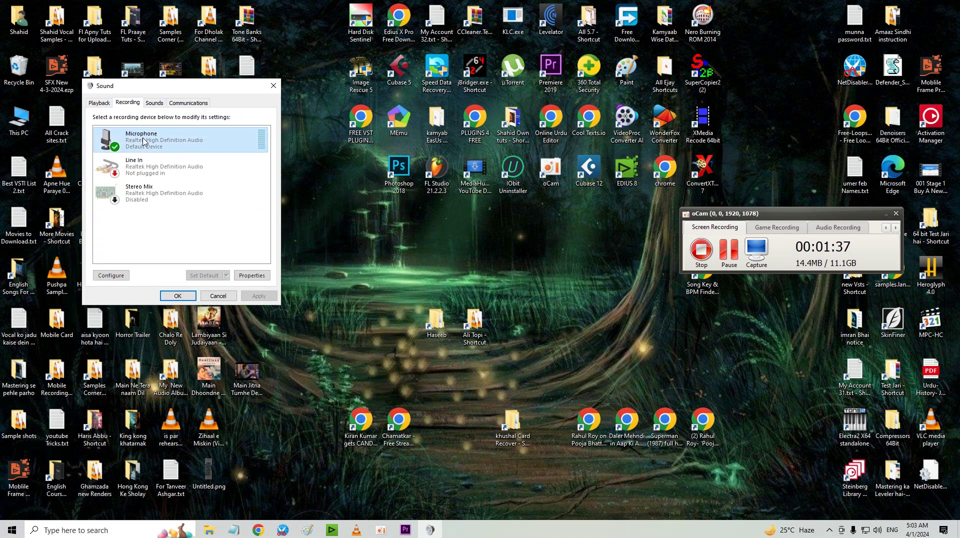
left_click(252, 277)
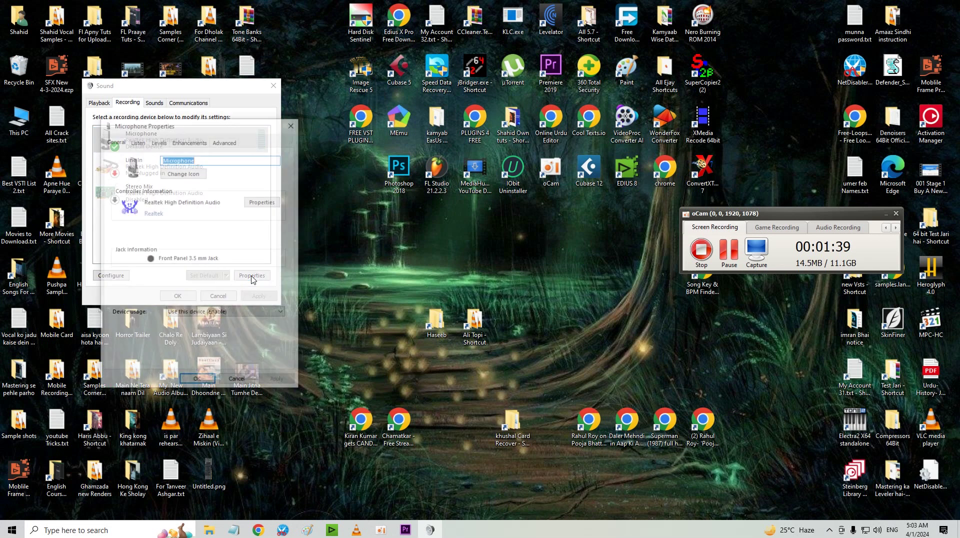
left_click(176, 144)
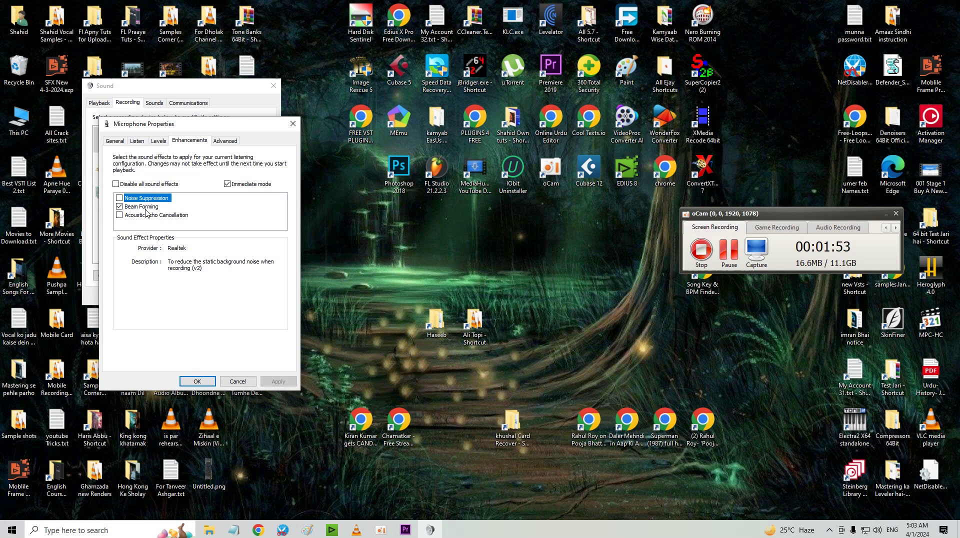
left_click(192, 383)
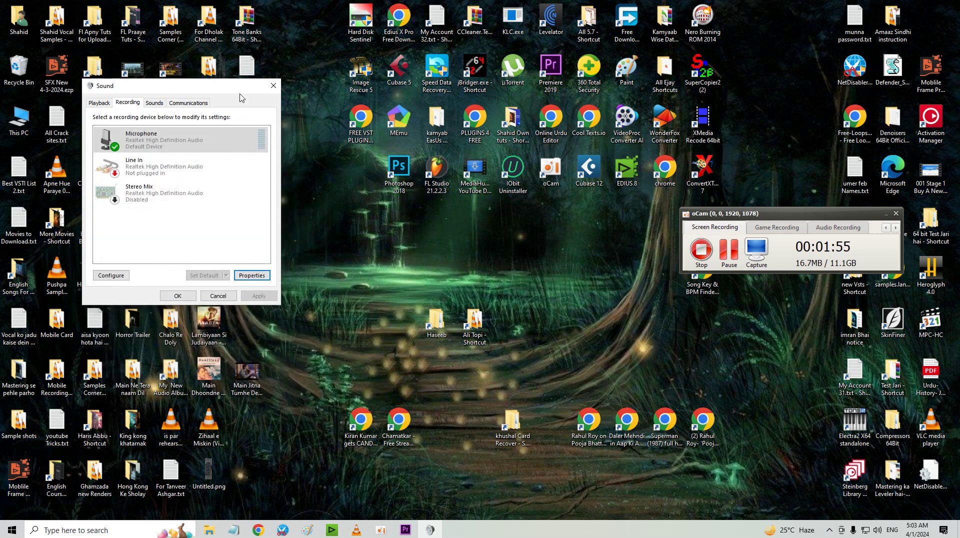
left_click(274, 85)
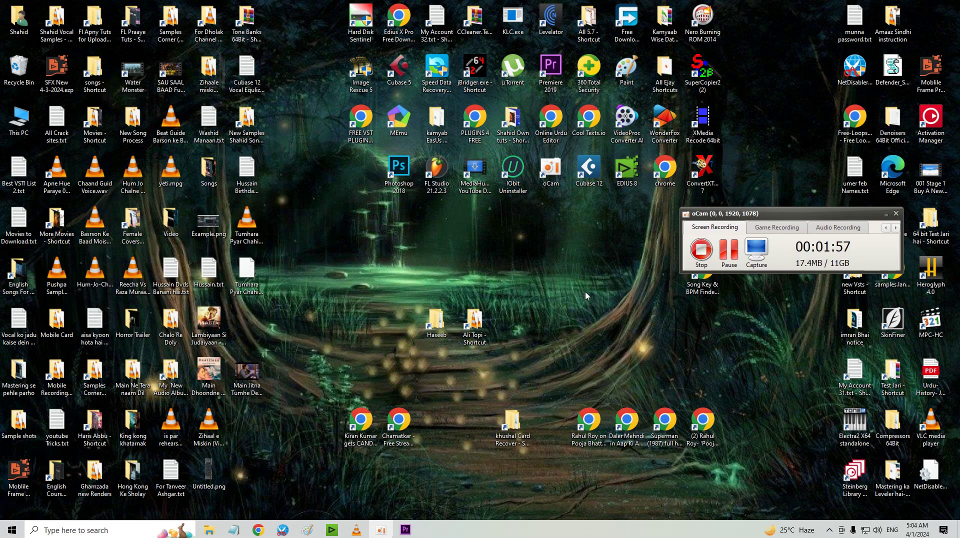